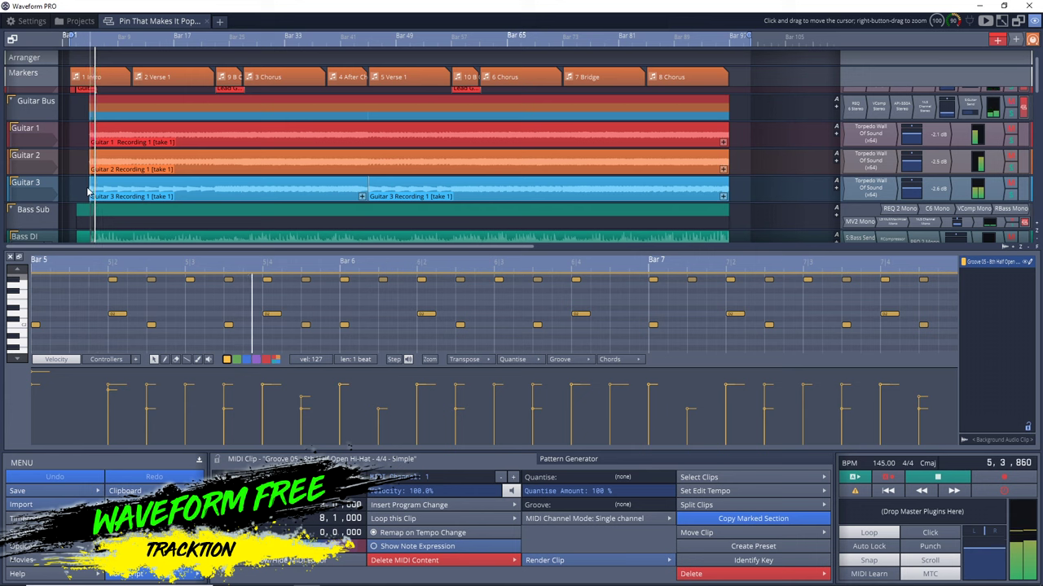
- Stop playback, close the MIDI note editor and zoom in on the arrangement
key("space")
left_click(10, 259)
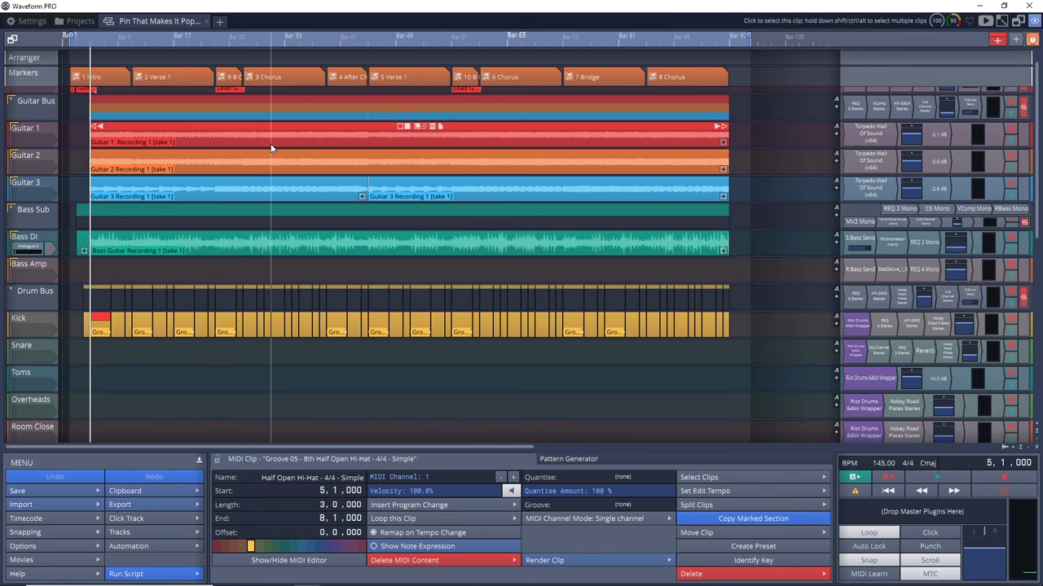
scroll(276, 145, "up", 5)
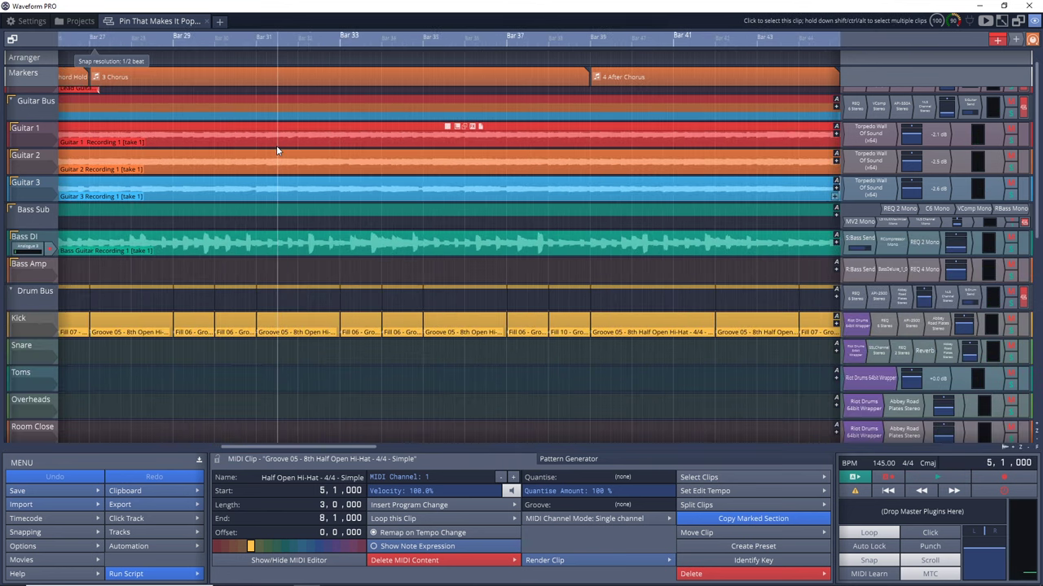
- Expand Bass DI, show Bass Guitar Recording 1's loop properties, then play the arrangement and blank project
double_click(41, 240)
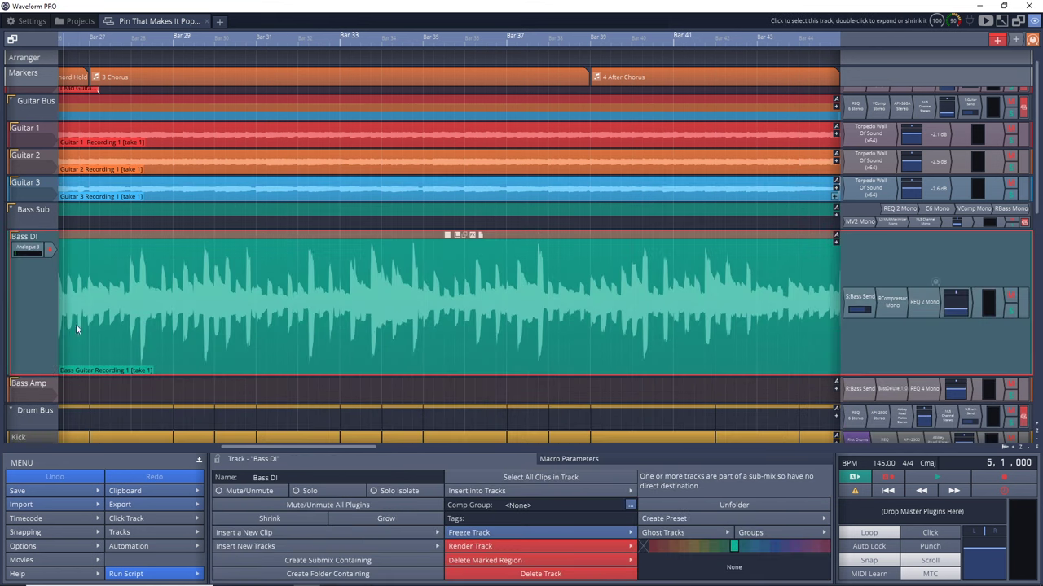
left_click(139, 320)
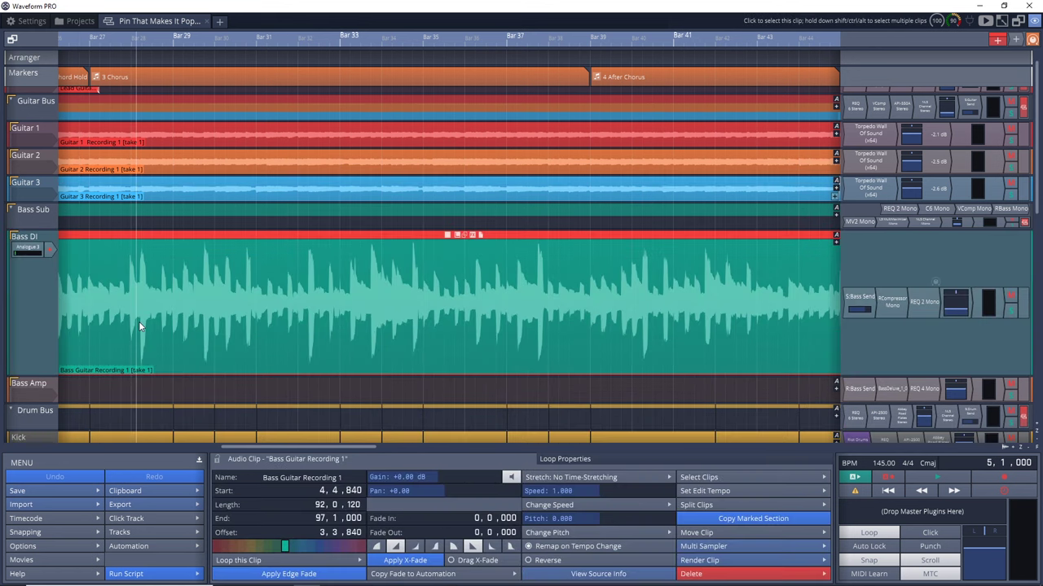
left_click(570, 460)
key("space")
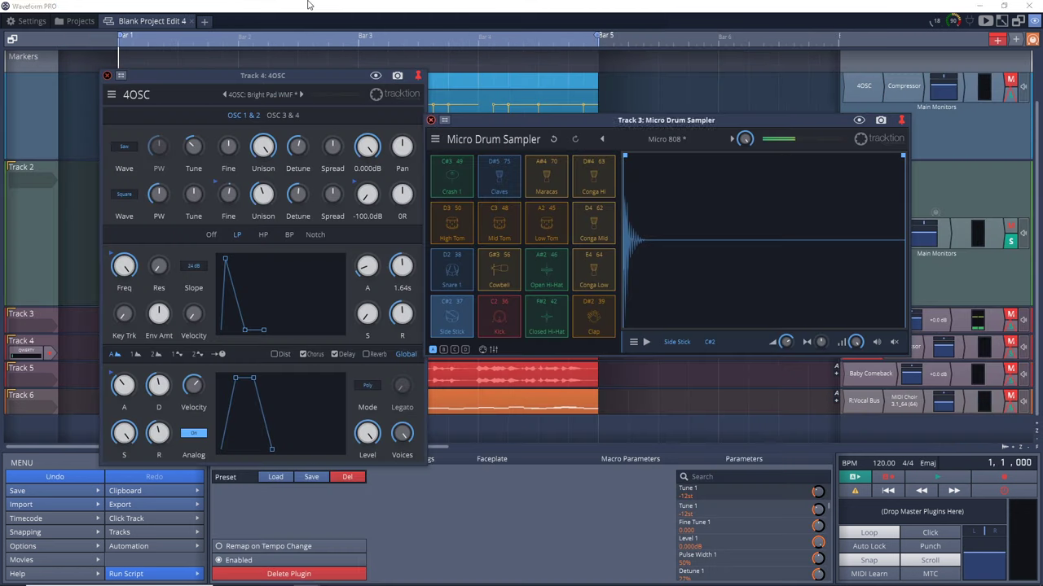
key("space")
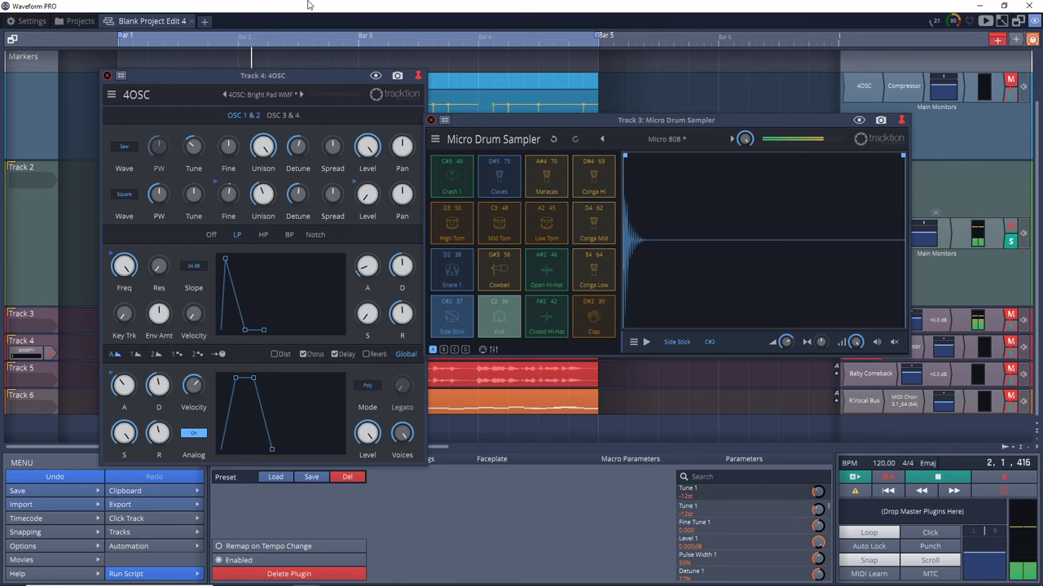
- Expand Track 5 to reveal its Volume automation lane, closing the plugin windows
double_click(40, 370)
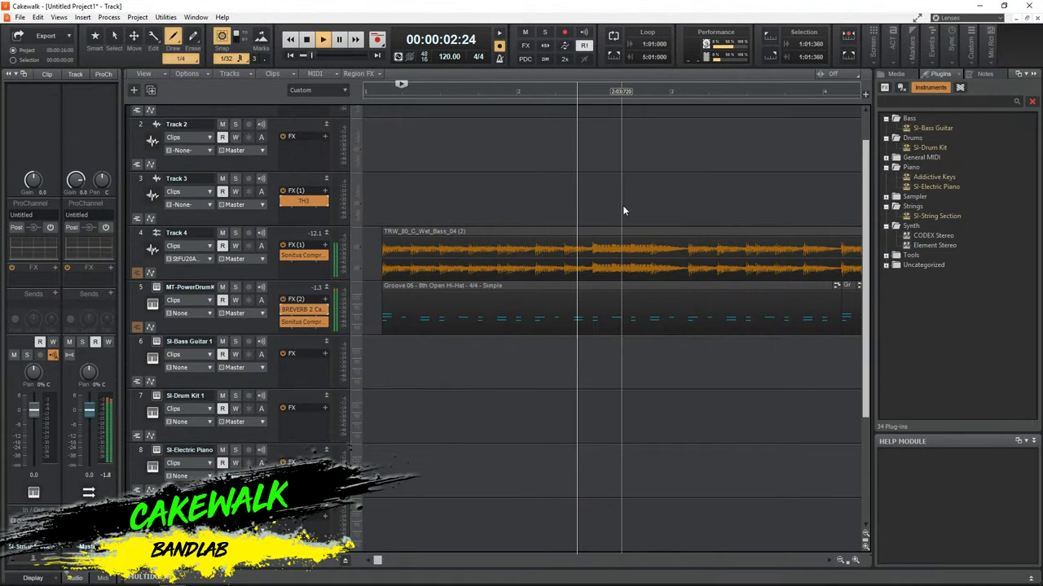
- Raise two MT-PowerDrum groove notes to higher pitches in the Piano Roll, then play from the start
key("space")
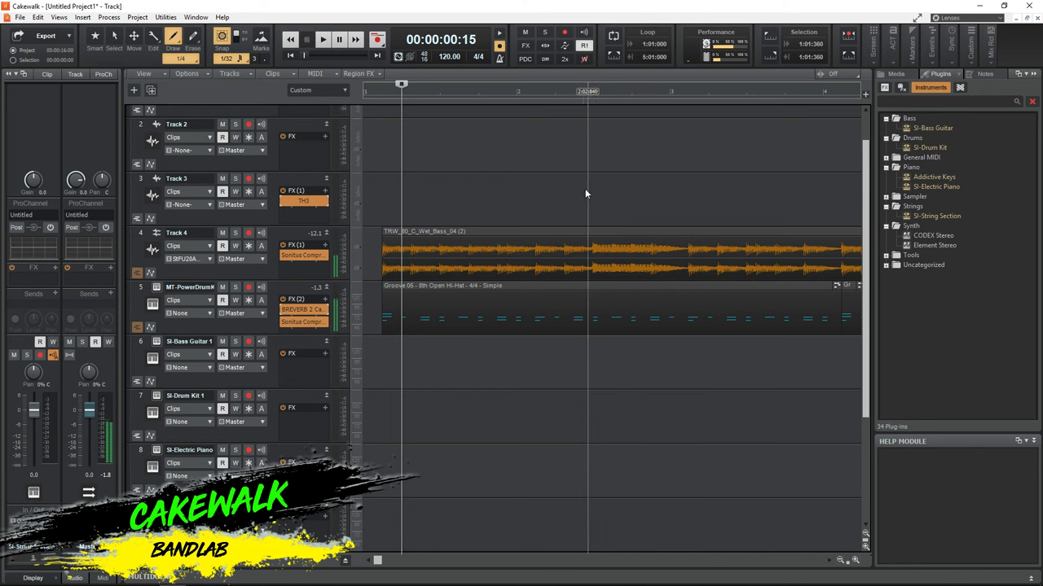
double_click(494, 287)
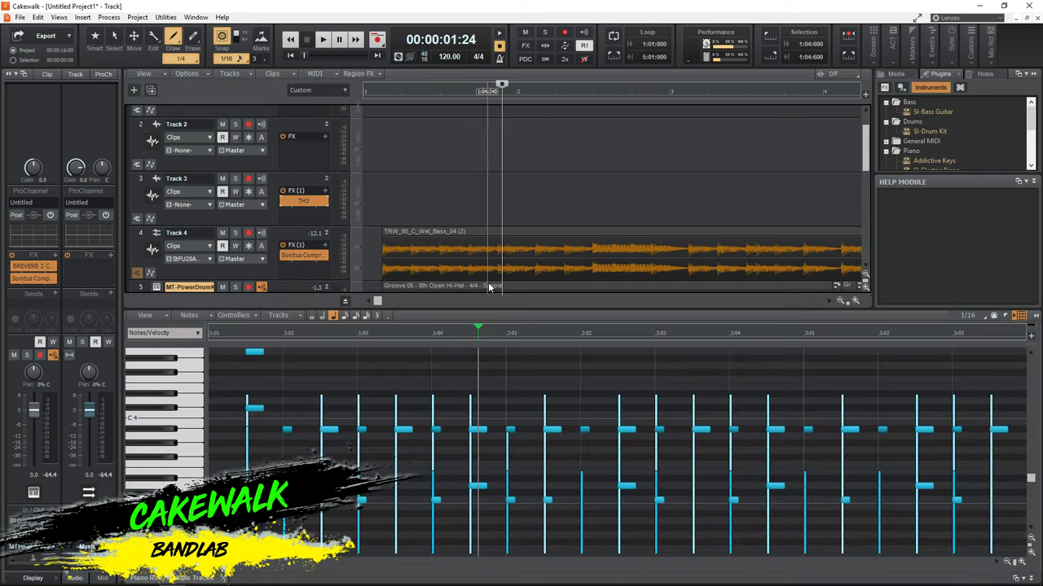
key("F7")
left_click_drag(254, 407, 309, 374)
left_click_drag(329, 429, 366, 379)
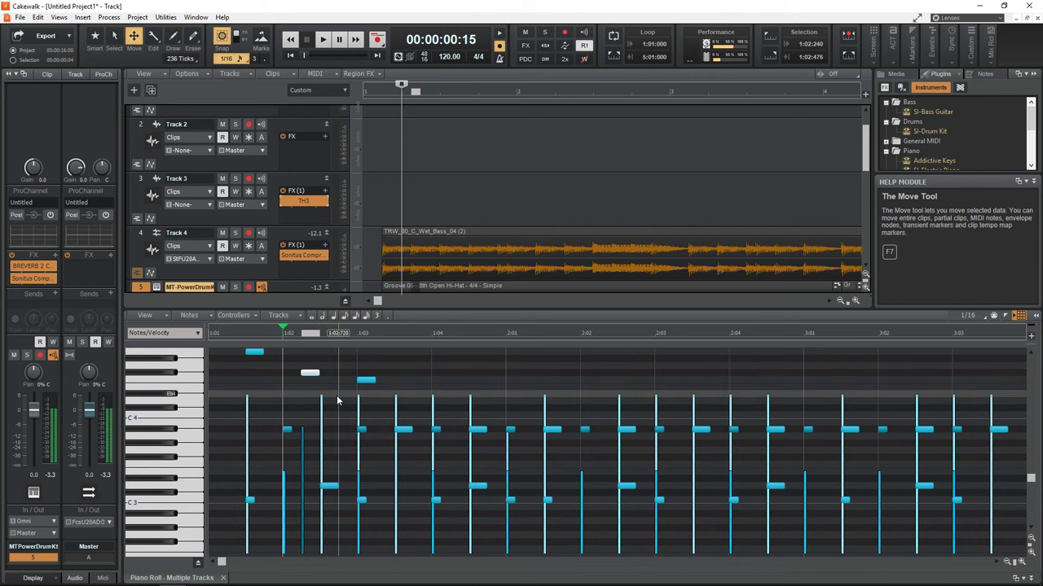
left_click(298, 493)
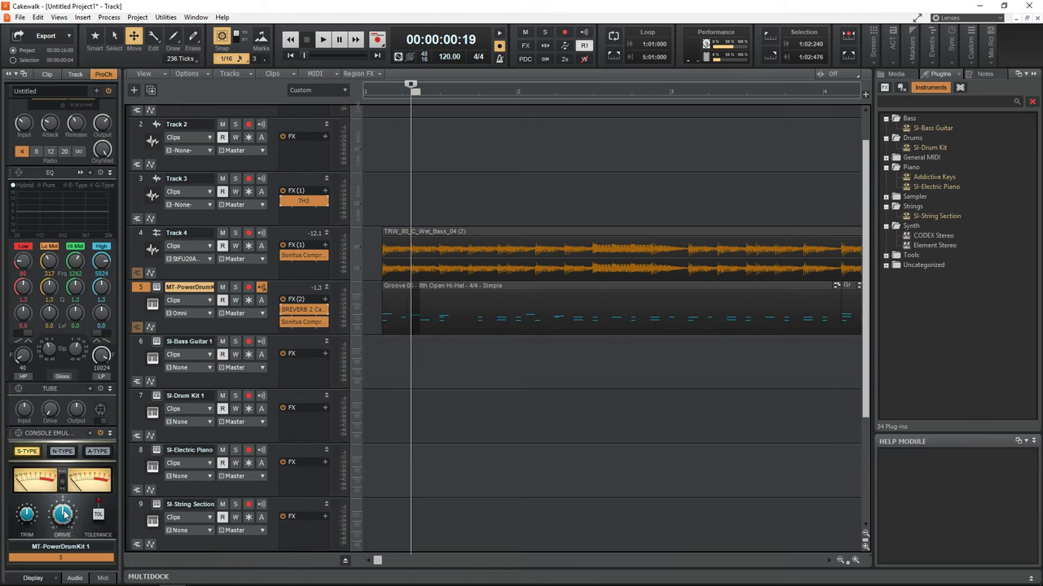
key("space")
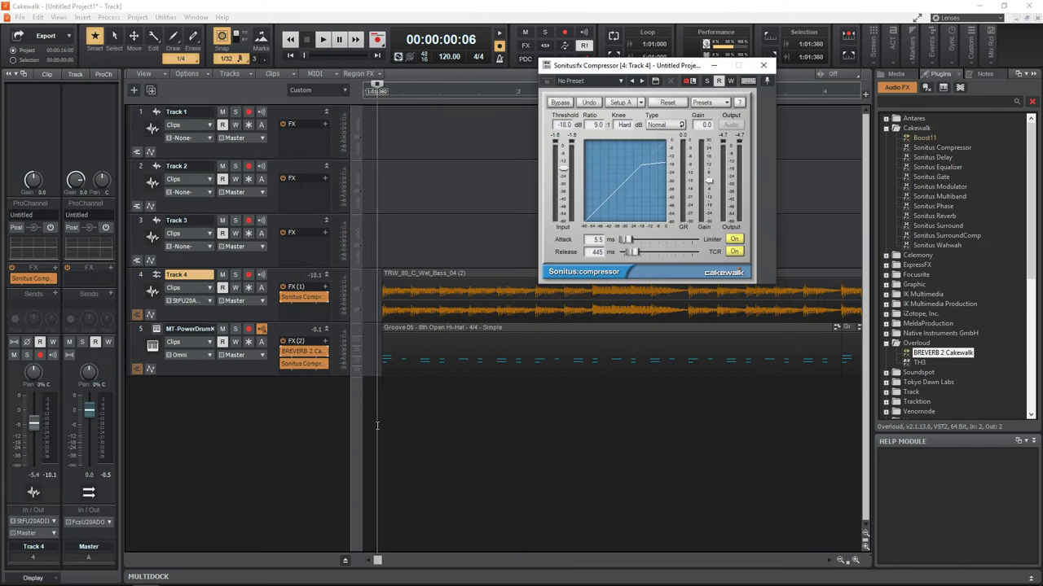
- Play the project, apply BREVERB 2's Chamber 1 preset to the drums, and add an SI-Drum Kit track
key("space")
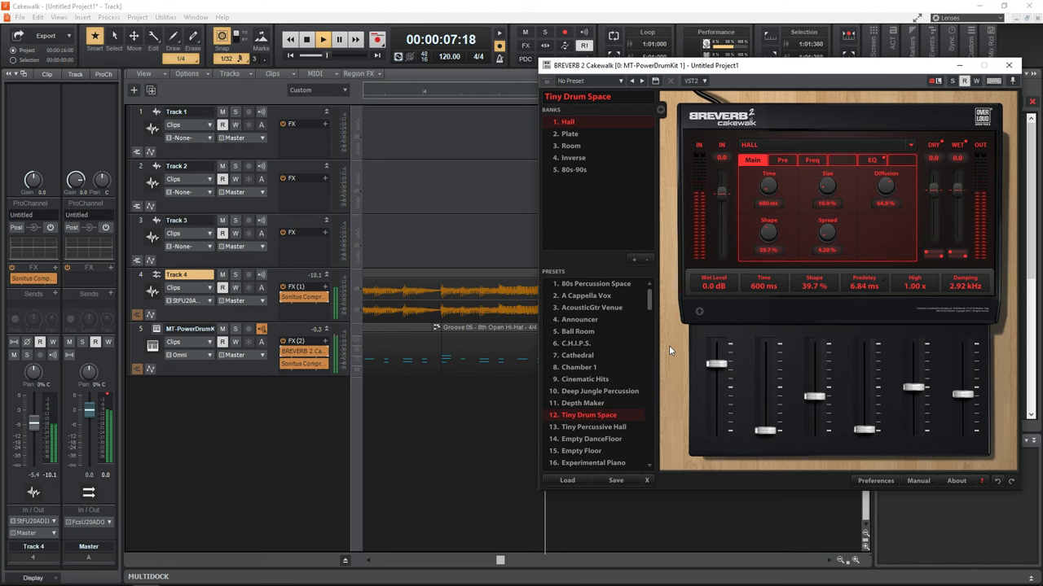
key("space")
key("space")
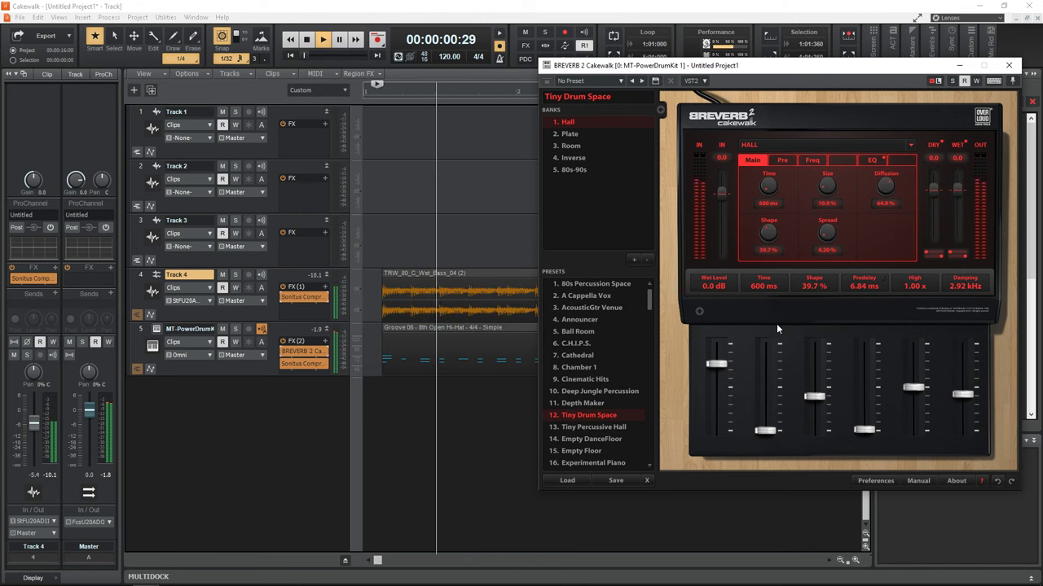
left_click(588, 366)
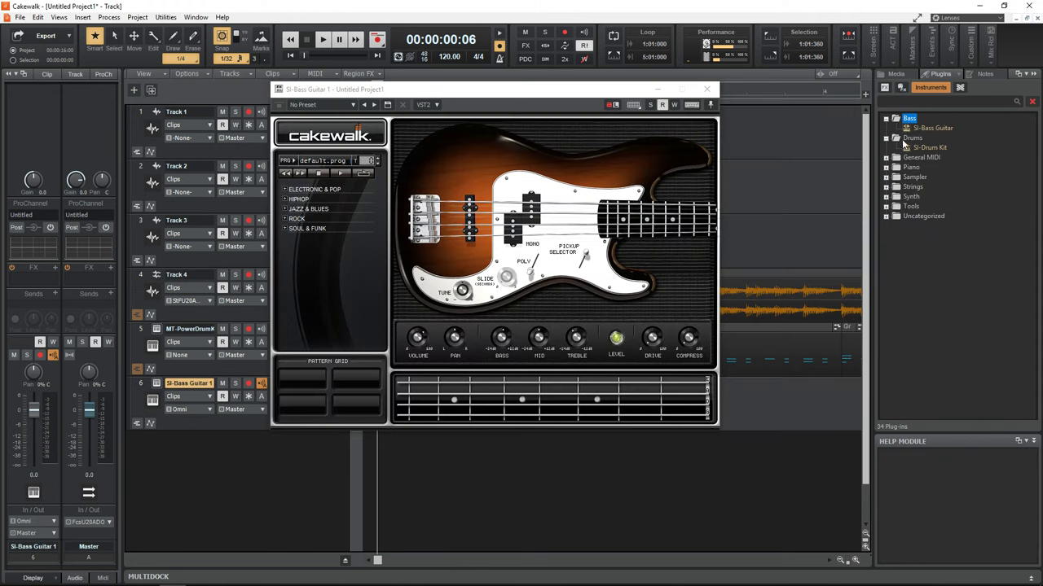
double_click(915, 148)
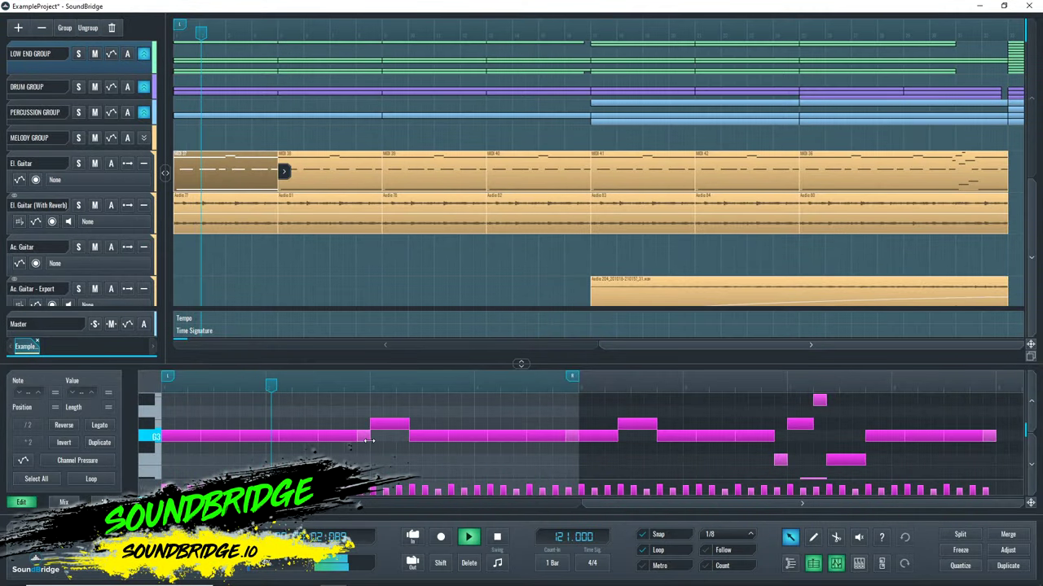
- Delete the G#3 melody note and draw a longer G#3 note in its place
left_click(380, 428)
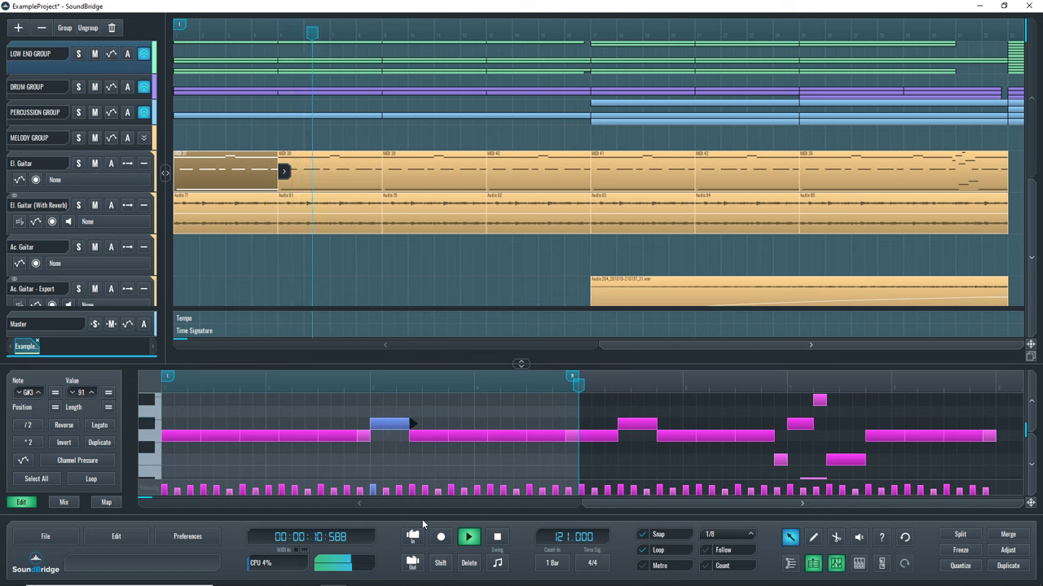
left_click(398, 421)
left_click(397, 422)
left_click_drag(400, 423, 533, 426)
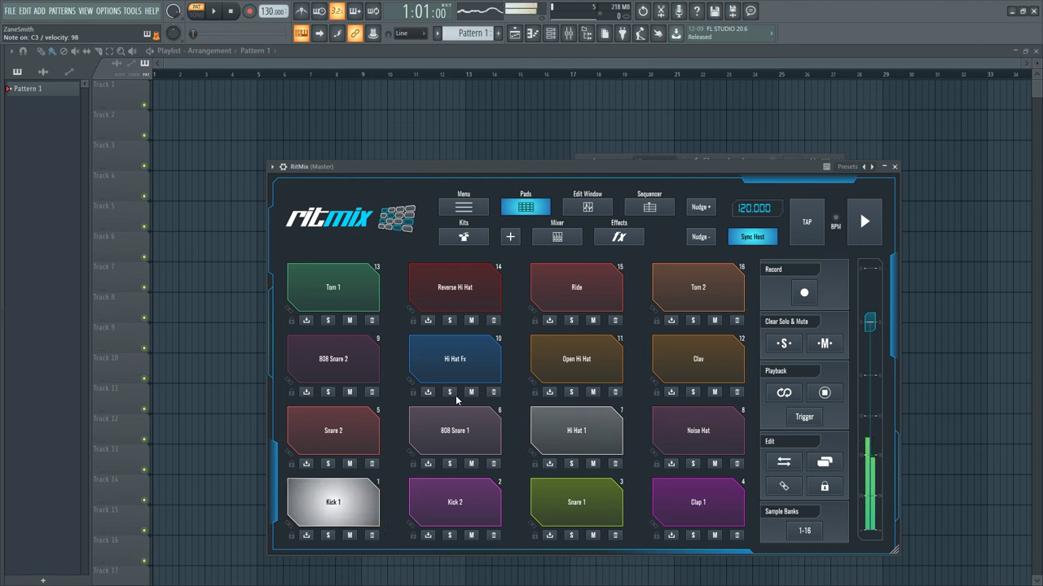
- Open RitMix's kit browser, switch to its step sequencer and start playback
left_click(464, 239)
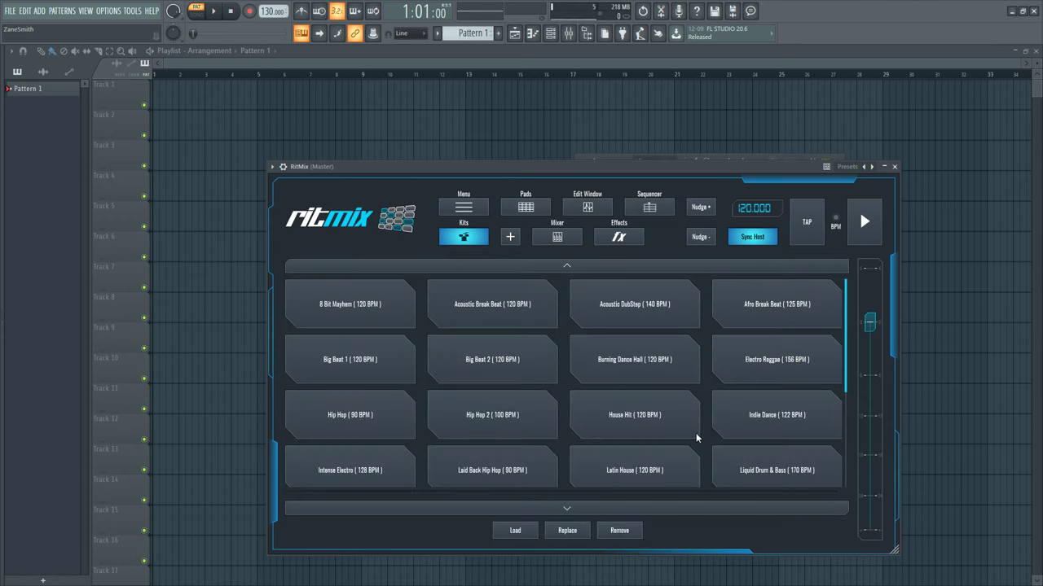
left_click(649, 207)
key("space")
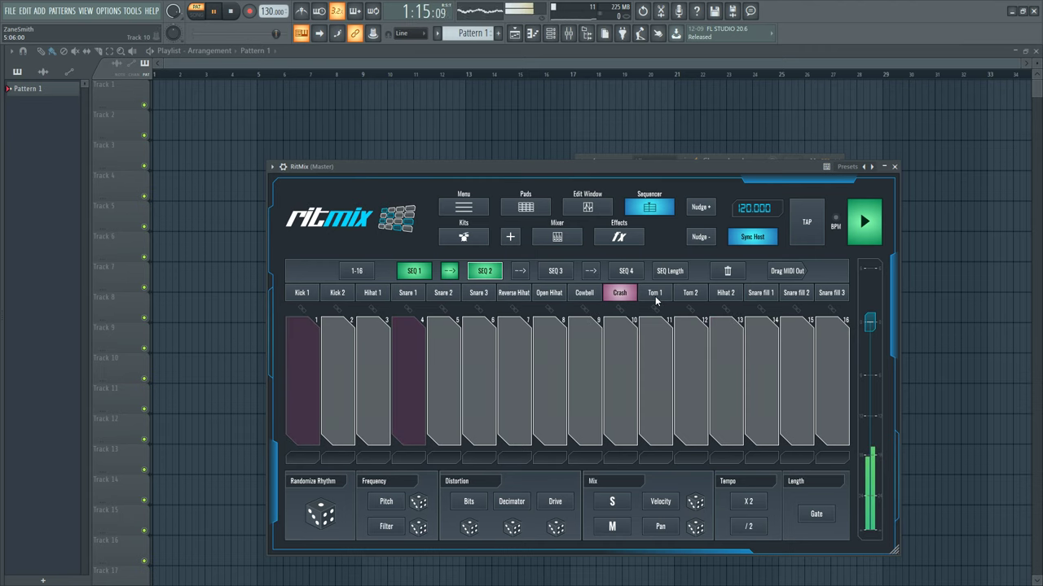
- View the Tom 2, Hihat 2, Snare fill 1–3 and Kick 1 patterns, then play the example project
left_click(692, 295)
left_click(726, 295)
left_click(761, 295)
left_click(795, 295)
left_click(837, 297)
left_click(302, 293)
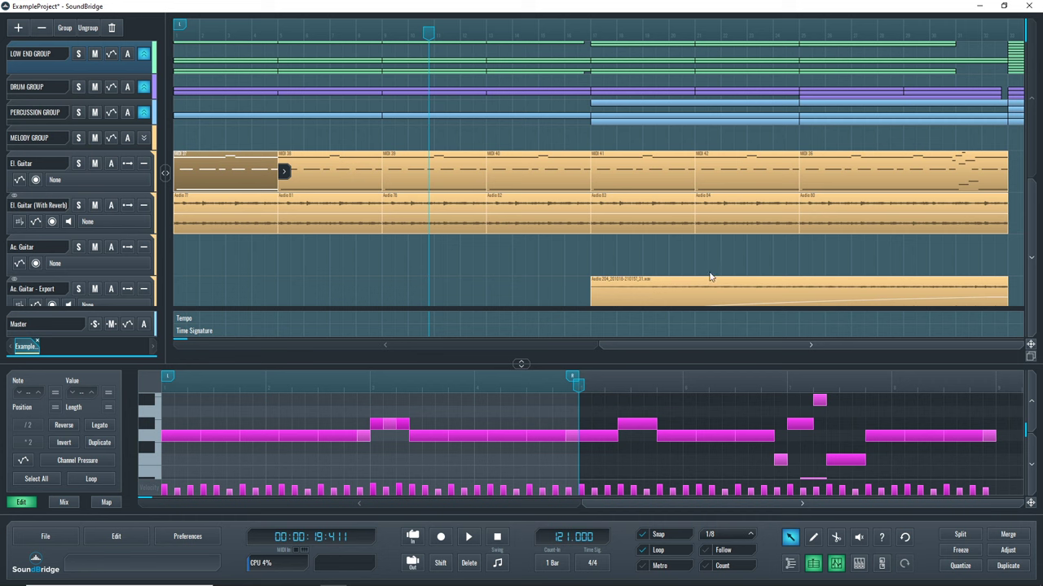
left_click(685, 287)
key("space")
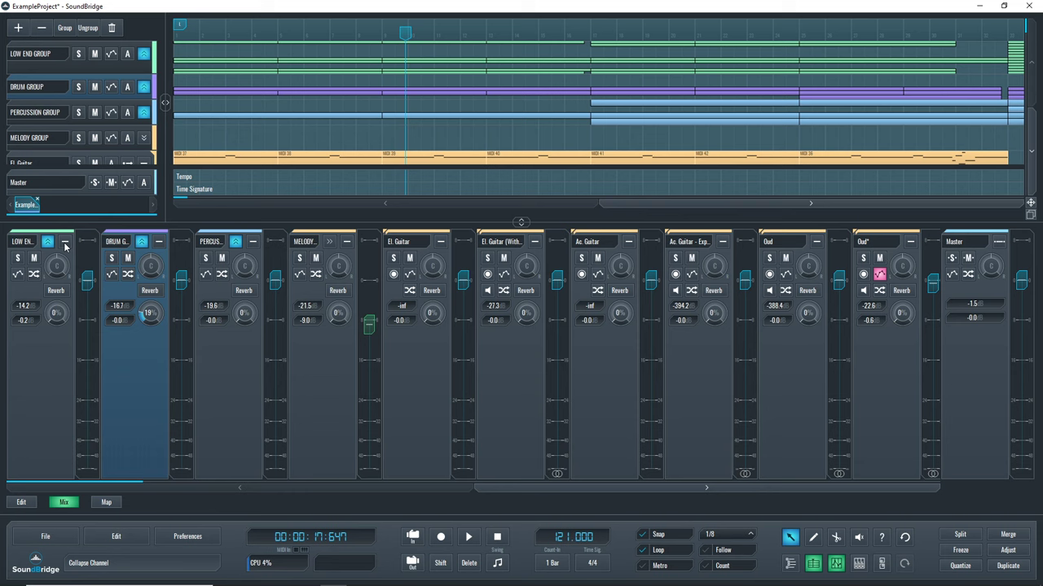
- Collapse the LOW END group's channel strip in the mixer
left_click(64, 241)
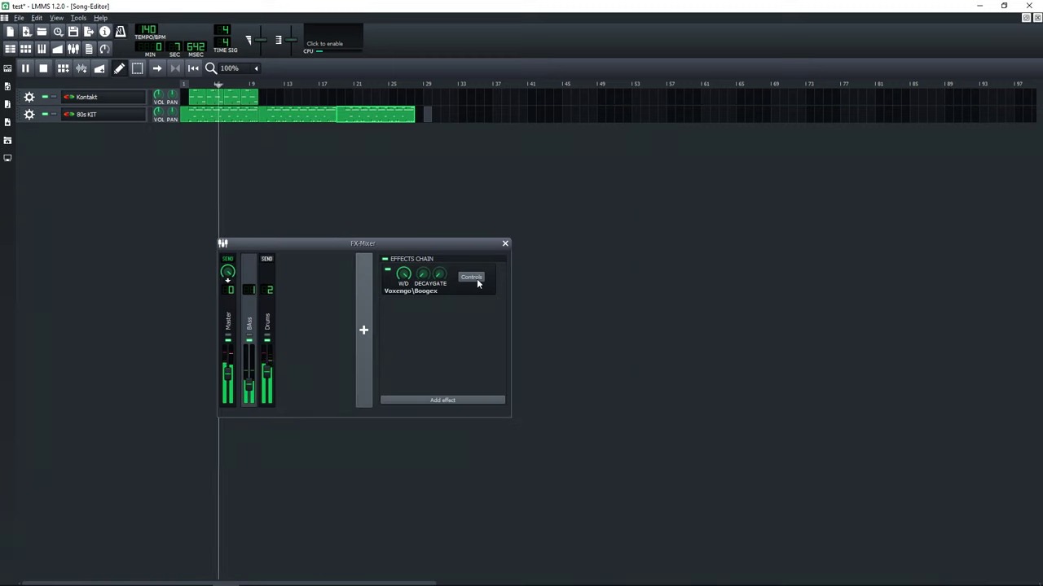
- Show Boogex's controls, then lengthen a Kontakt note past bar 3 and add two notes after it
left_click(471, 277)
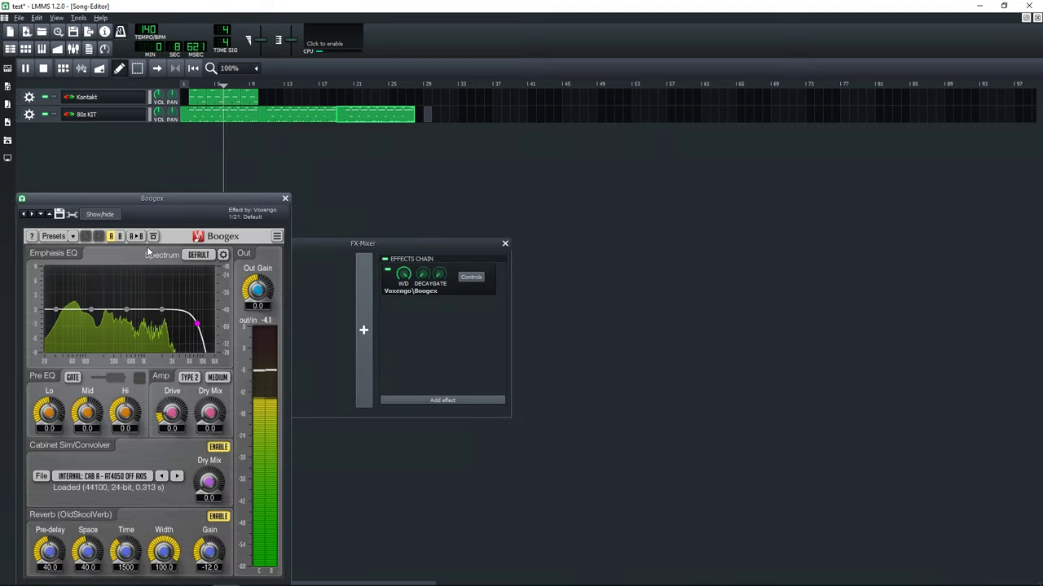
left_click_drag(193, 200, 735, 208)
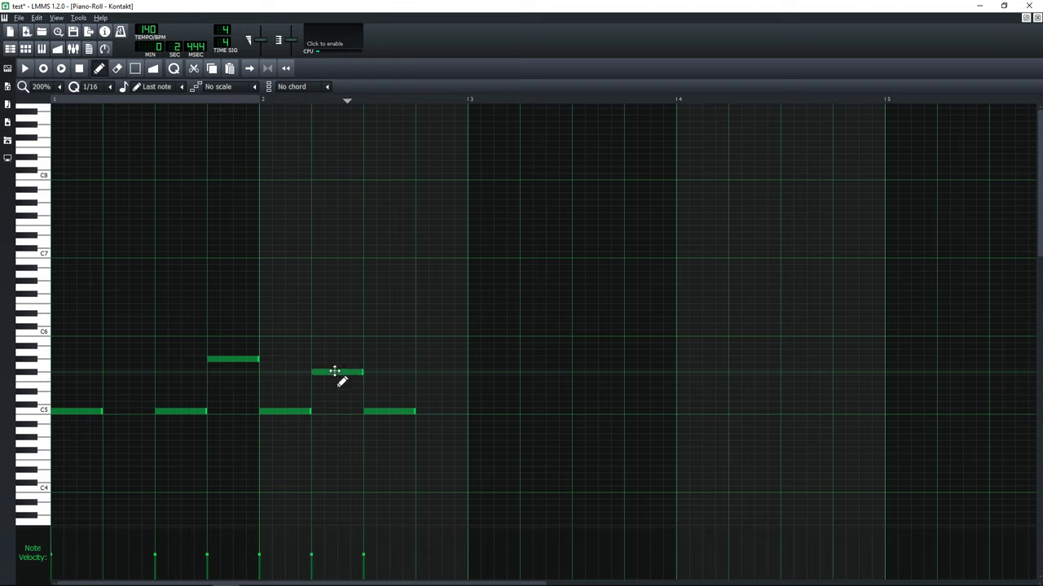
left_click_drag(363, 373, 491, 396)
left_click(389, 374)
left_click(469, 321)
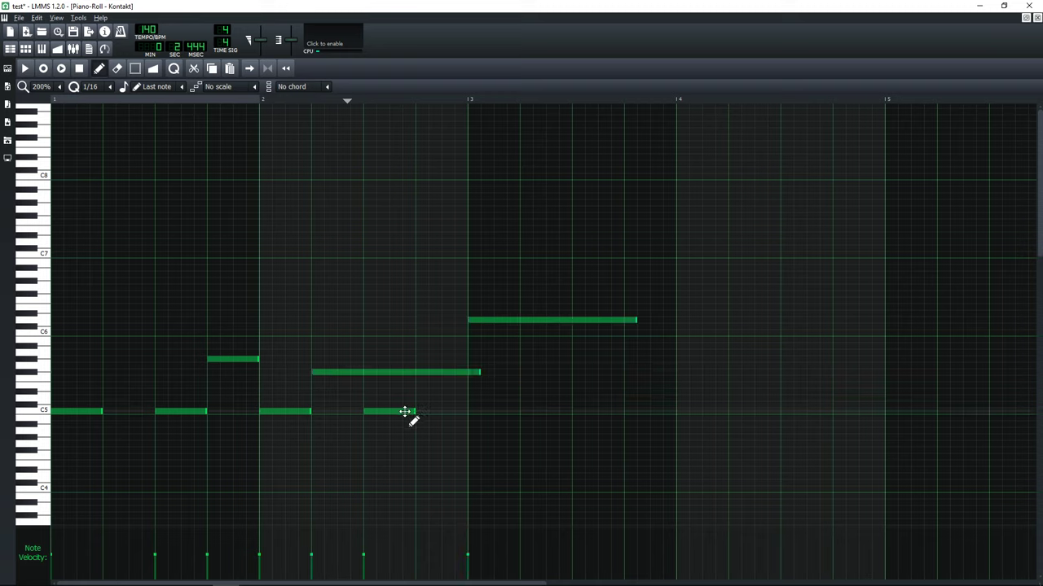
left_click(553, 373)
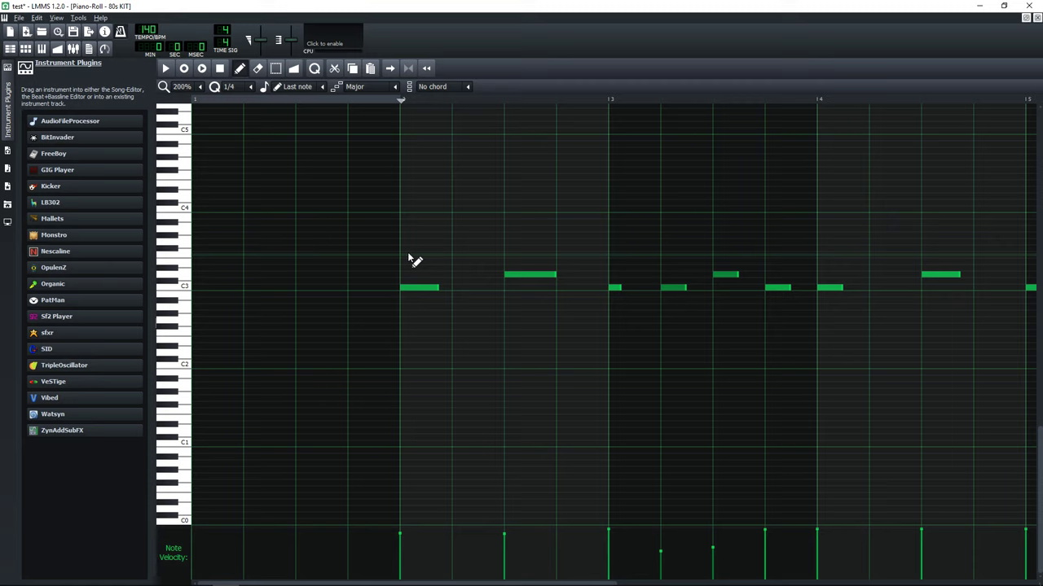
- Place a new note in the SID pattern and lower it by one step
left_click(408, 253)
left_click_drag(409, 255, 422, 264)
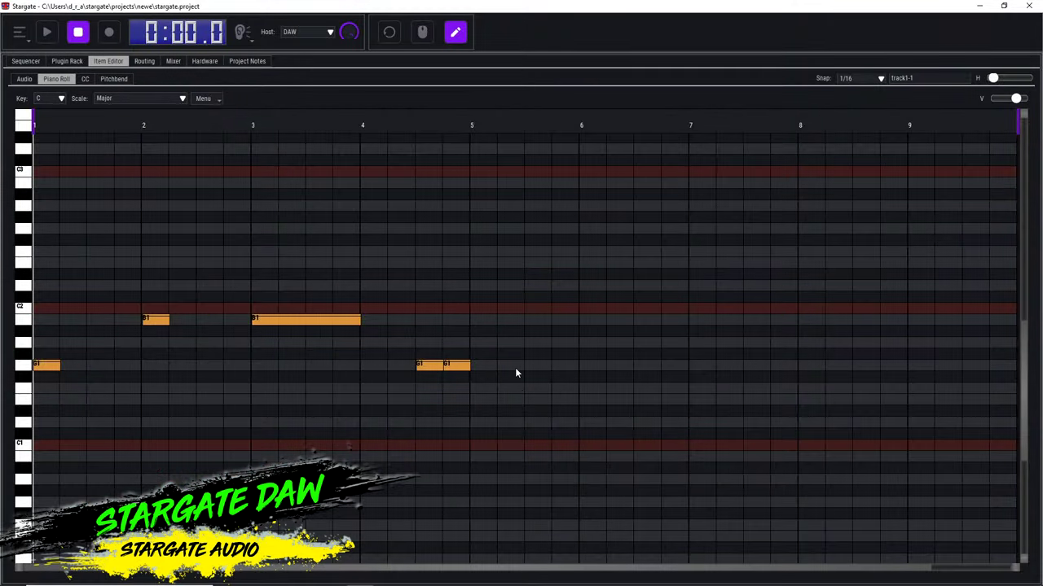
- Add another note on the same row and two F#2 notes at beat 1, then switch the editor to Audio
left_click(590, 365)
left_click(43, 240)
left_click(123, 241)
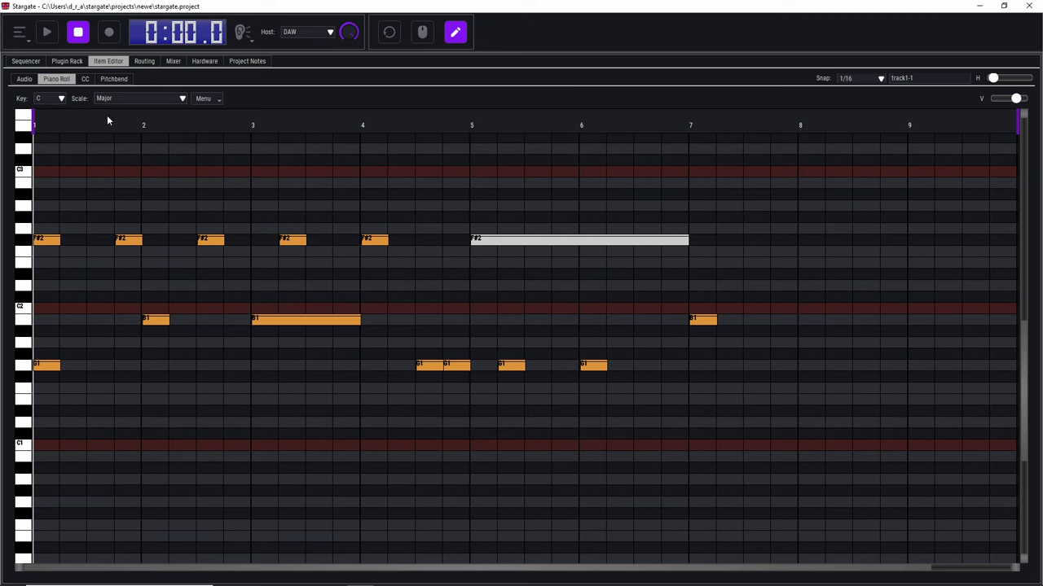
left_click(24, 79)
- In track10-1, copy a drum hit one beat later
left_click(25, 61)
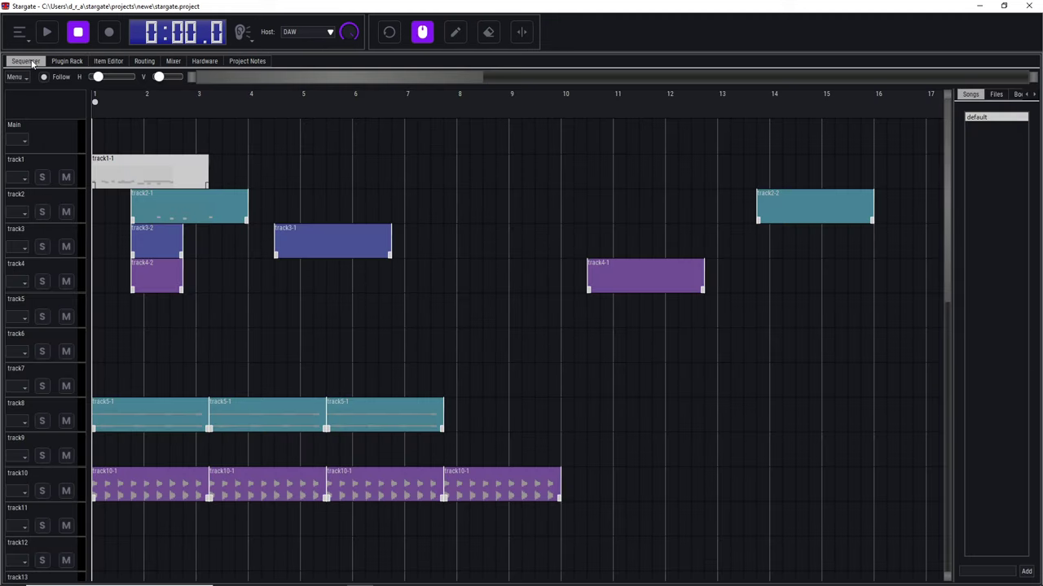
double_click(123, 471)
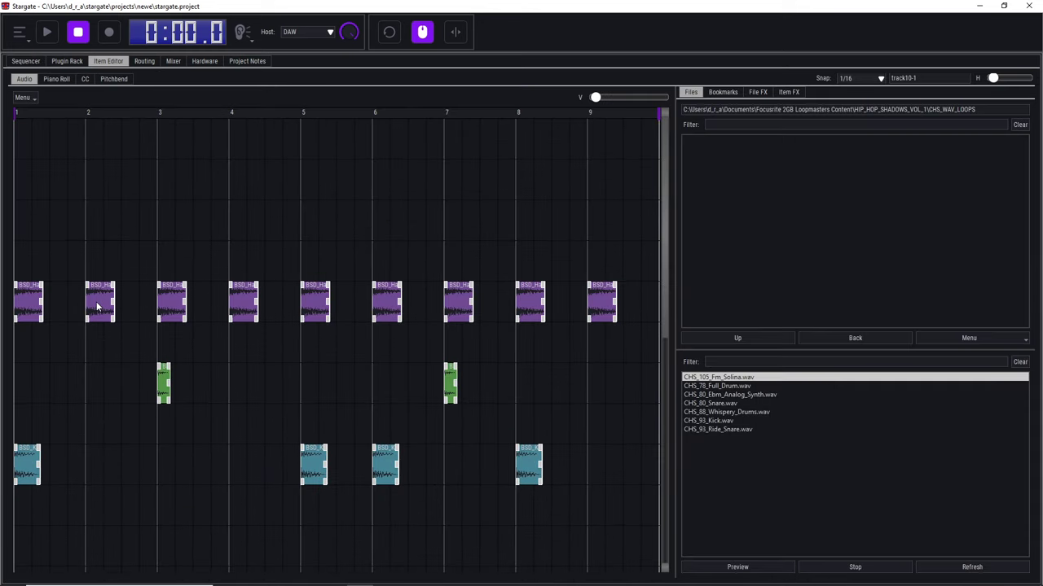
left_click_drag(103, 421, 246, 426)
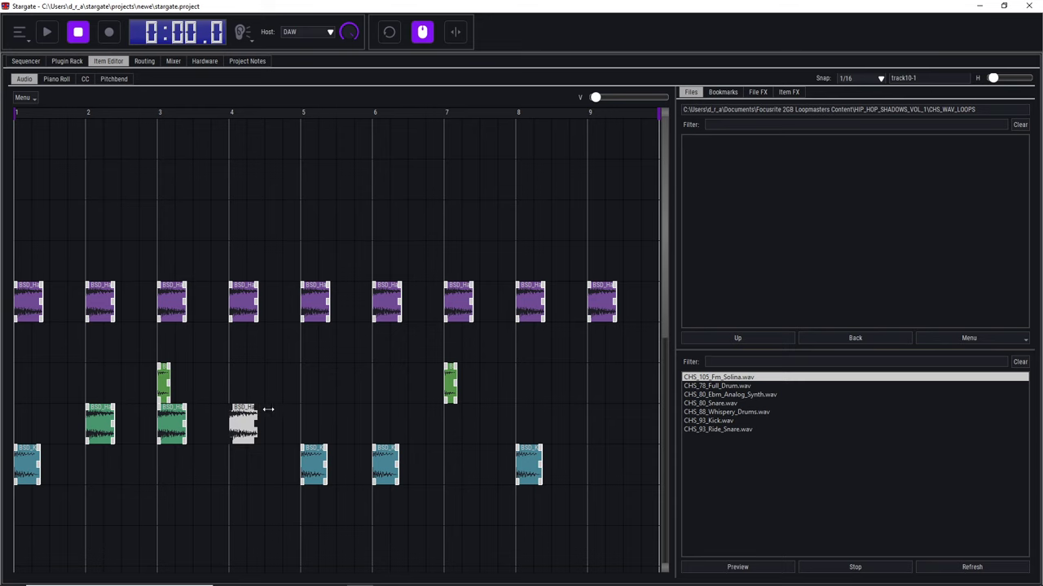
- In track5-1, raise the Solina loop one lane and add CHS_93_Kick.wav aligned to bar 1
left_click(27, 61)
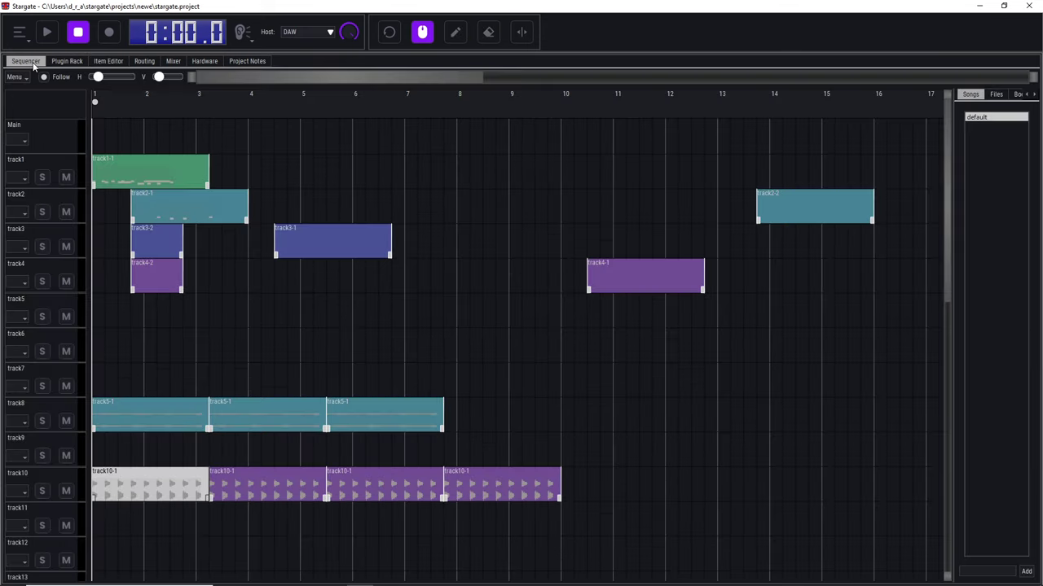
double_click(249, 421)
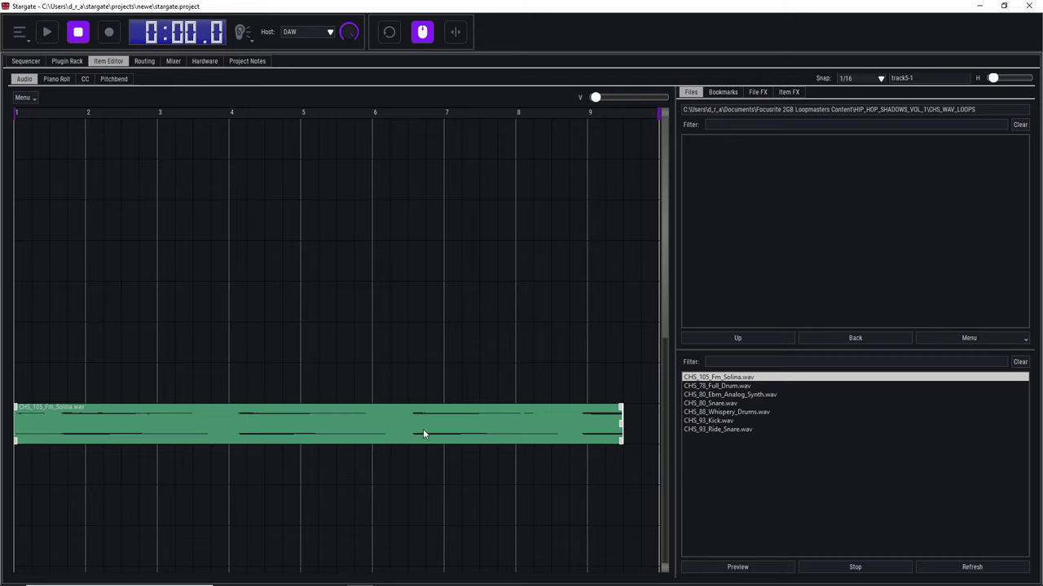
left_click_drag(378, 428, 364, 318)
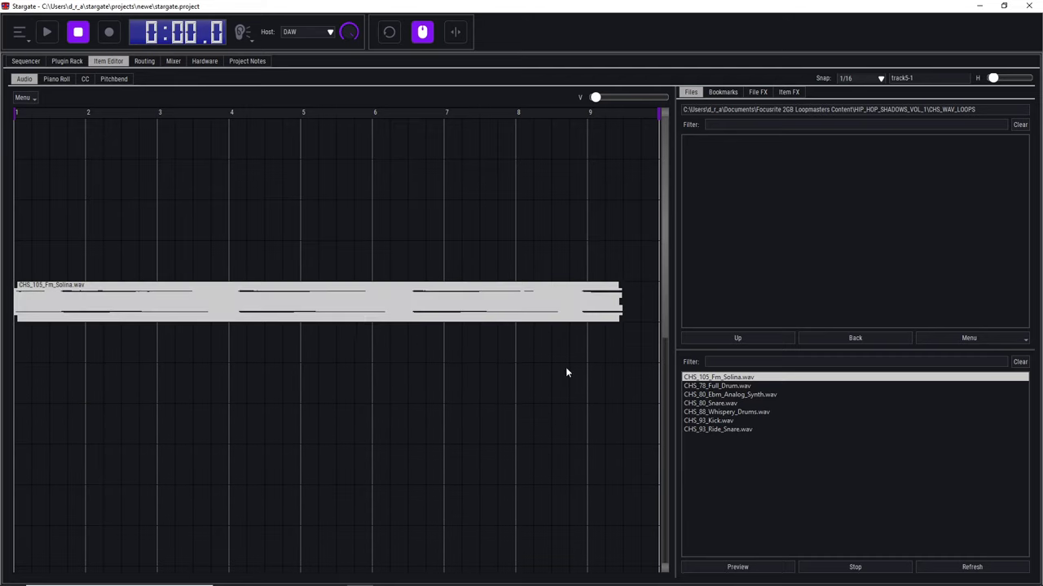
left_click_drag(716, 421, 158, 487)
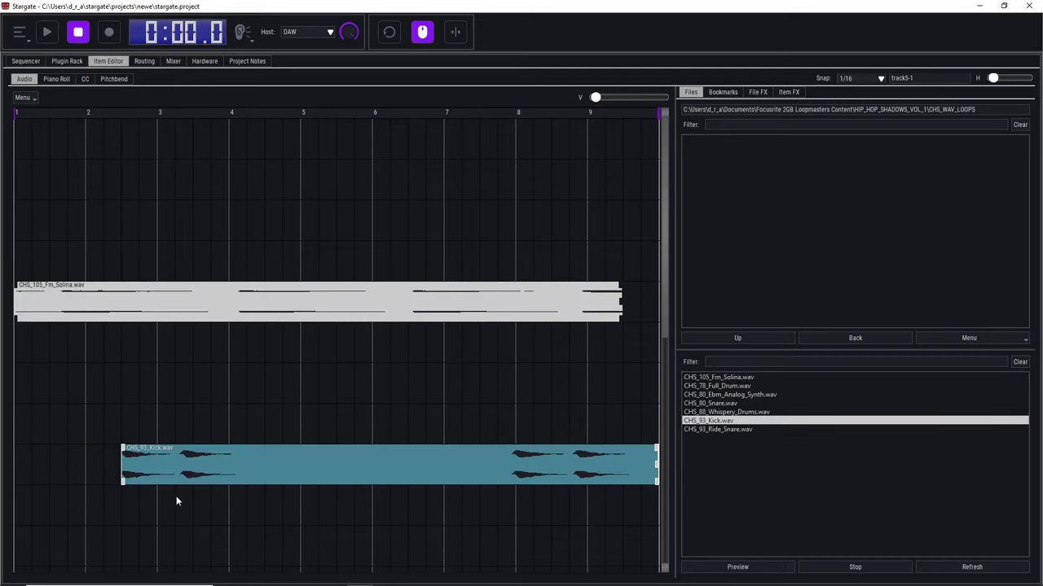
left_click_drag(233, 448, 59, 462)
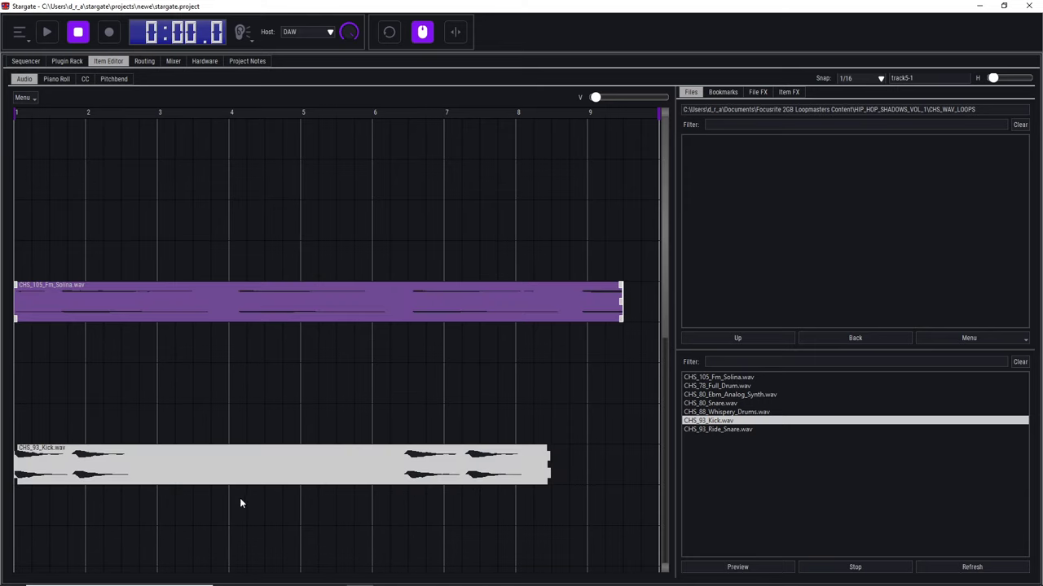
- Open track2-1's notes, then switch the view to the plugin chains
left_click(25, 61)
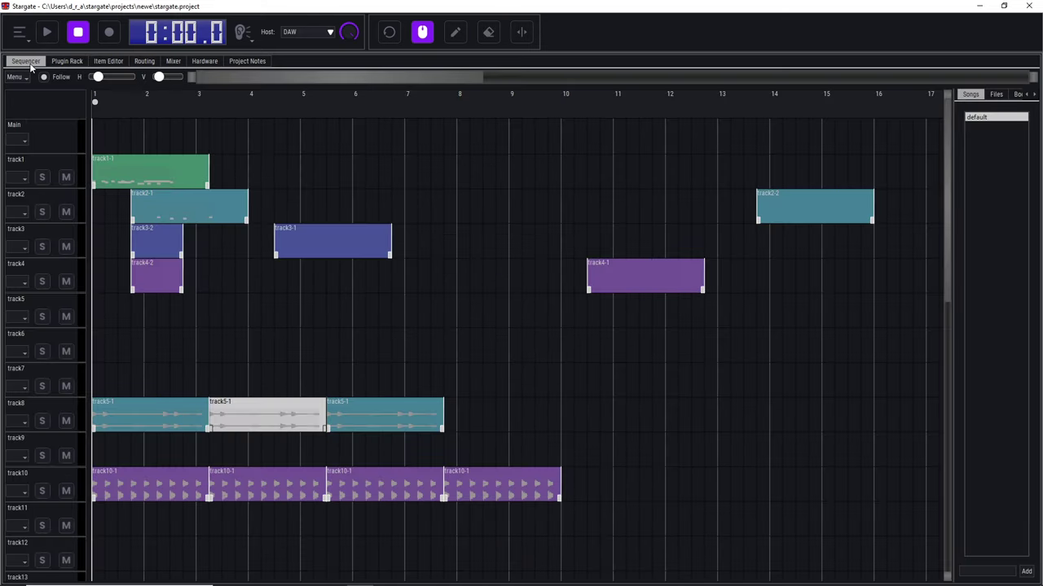
double_click(162, 198)
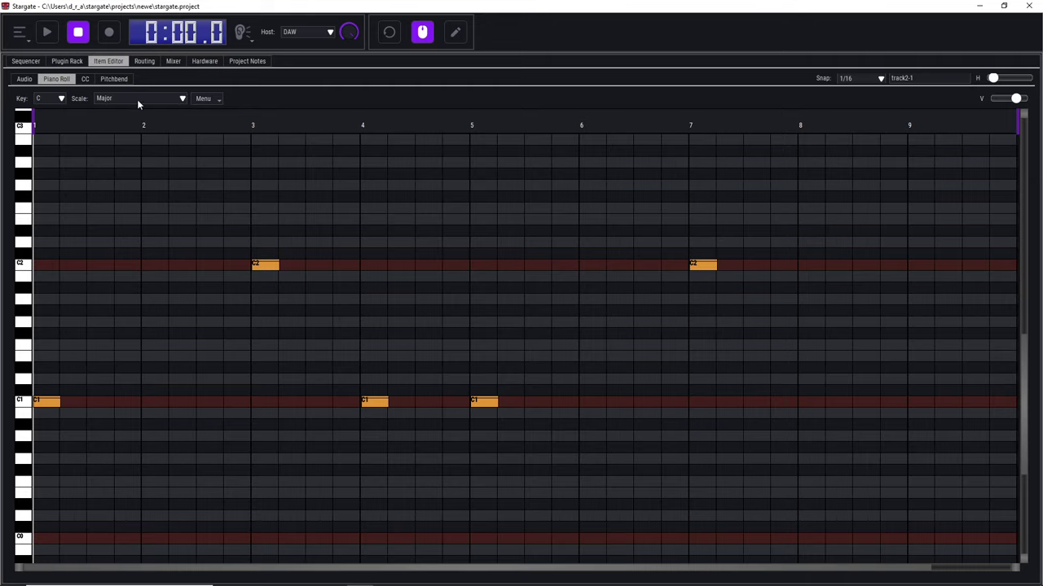
left_click(66, 62)
left_click(12, 62)
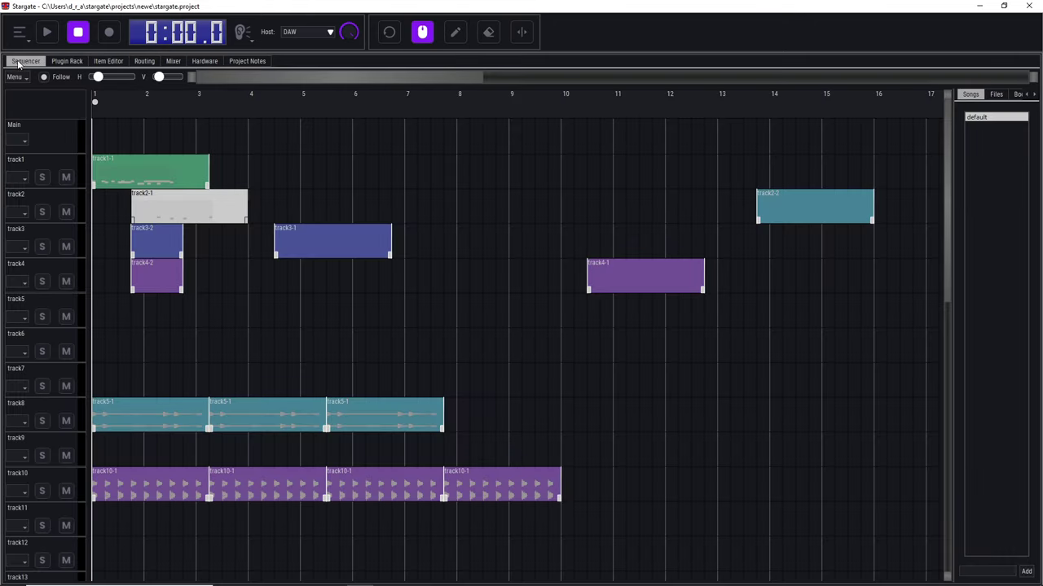
left_click(63, 62)
- Show the Main track's plugin rack and scroll through its compressor and MultiFX plugins
left_click(489, 74)
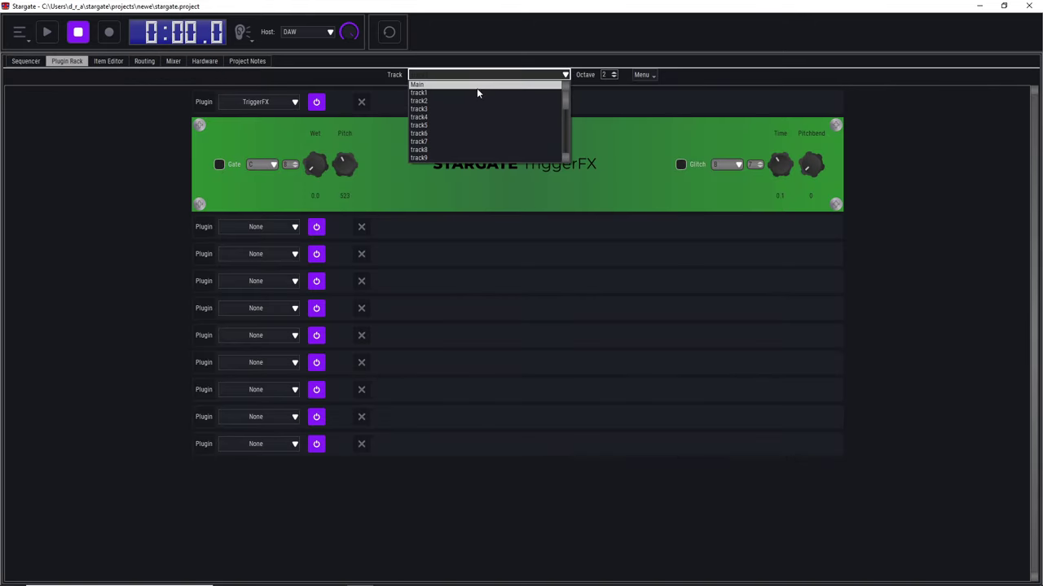
left_click(477, 87)
scroll(180, 364, "down", 10)
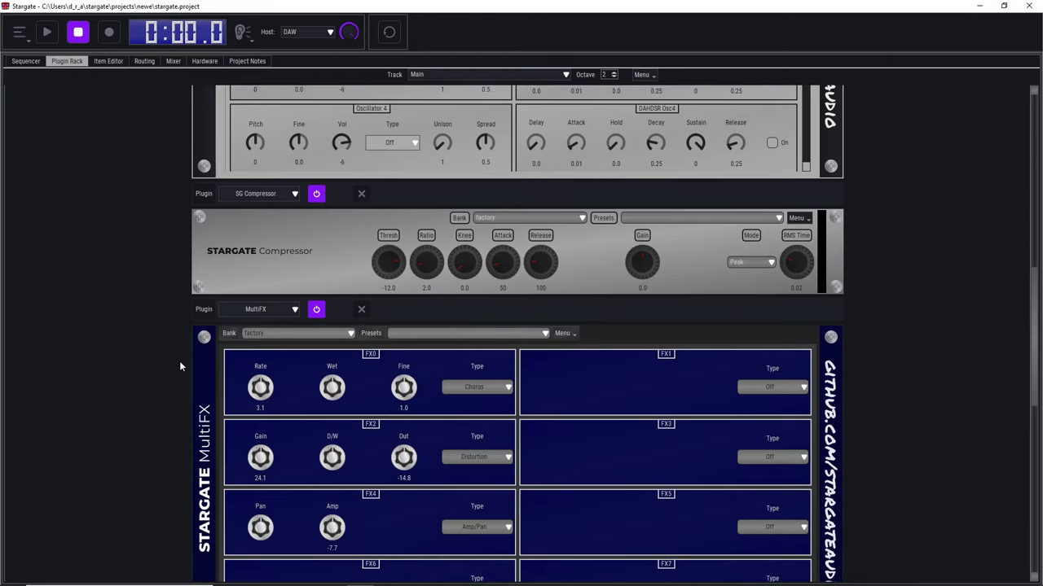
scroll(180, 365, "down", 10)
scroll(180, 365, "down", 2)
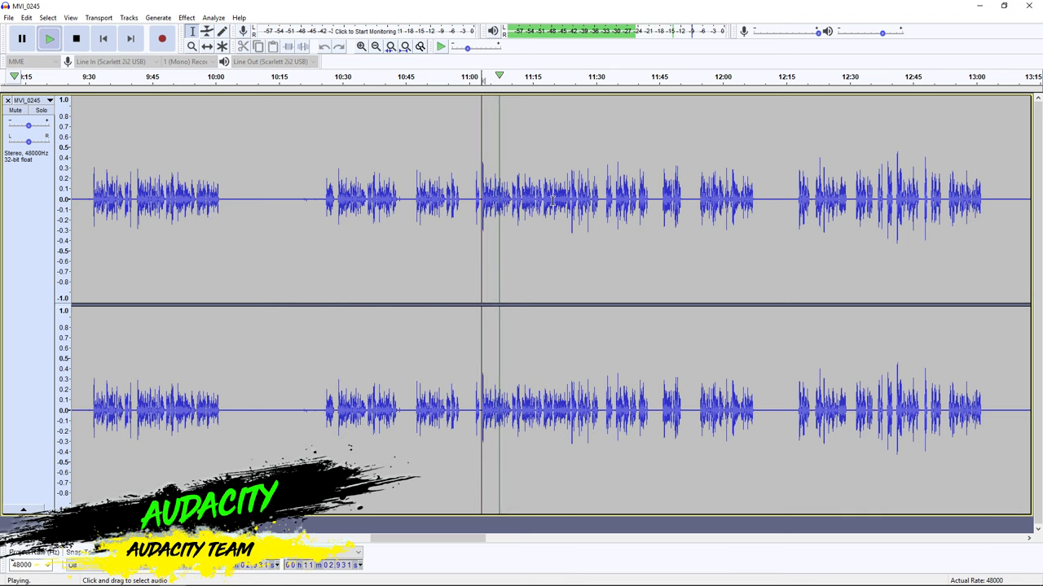
- Stop playback and shape MVI_0245's volume envelope into a brief dip just before 11:02
key("space")
key("F2")
left_click_drag(506, 152, 526, 98)
left_click(473, 186)
left_click_drag(422, 186, 432, 160)
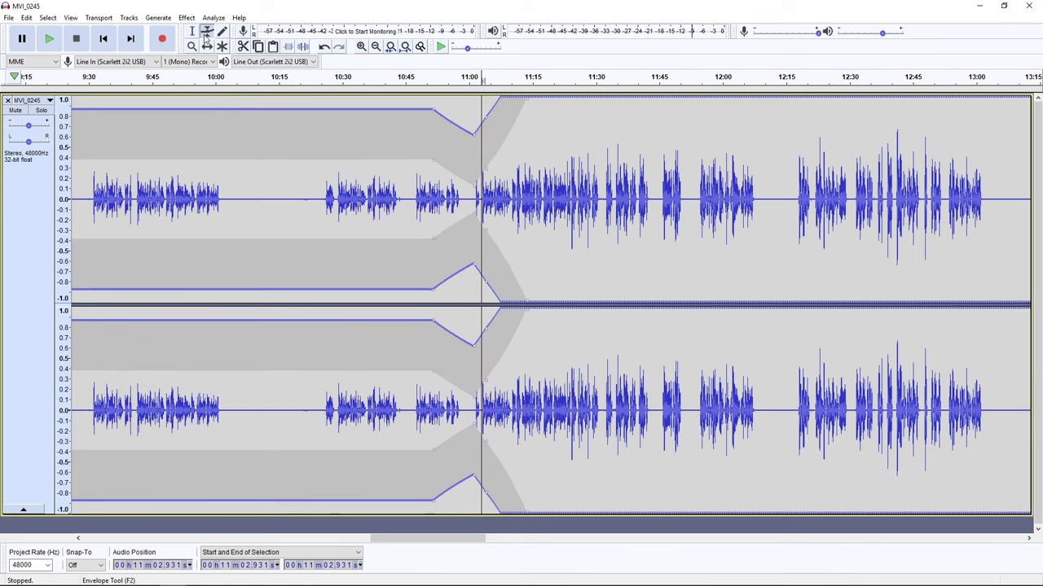
left_click(186, 17)
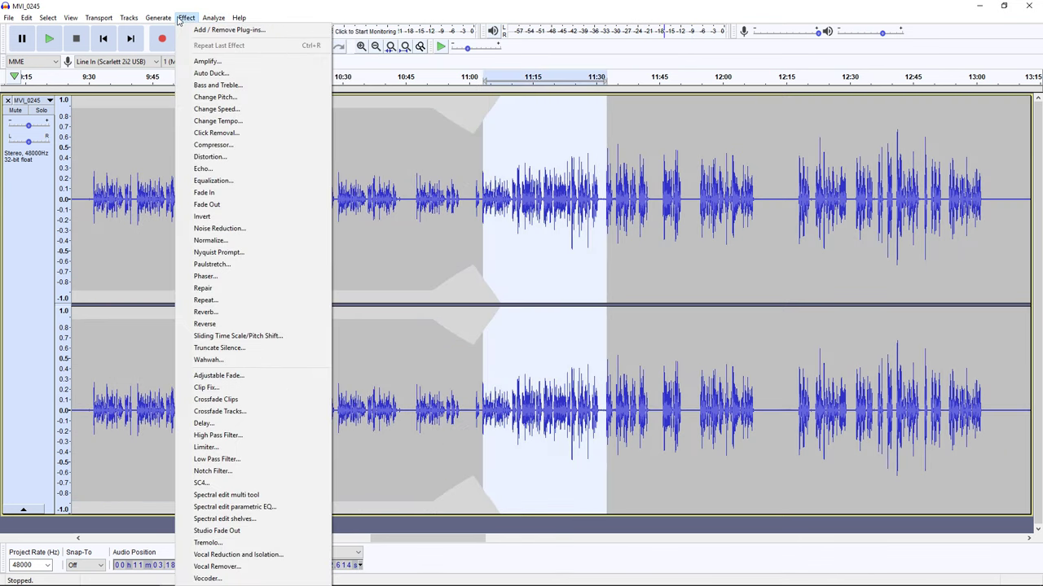
- Compress the 11:02–11:32 section, then boost the EQ curve about 8 dB near 600 Hz
left_click(240, 145)
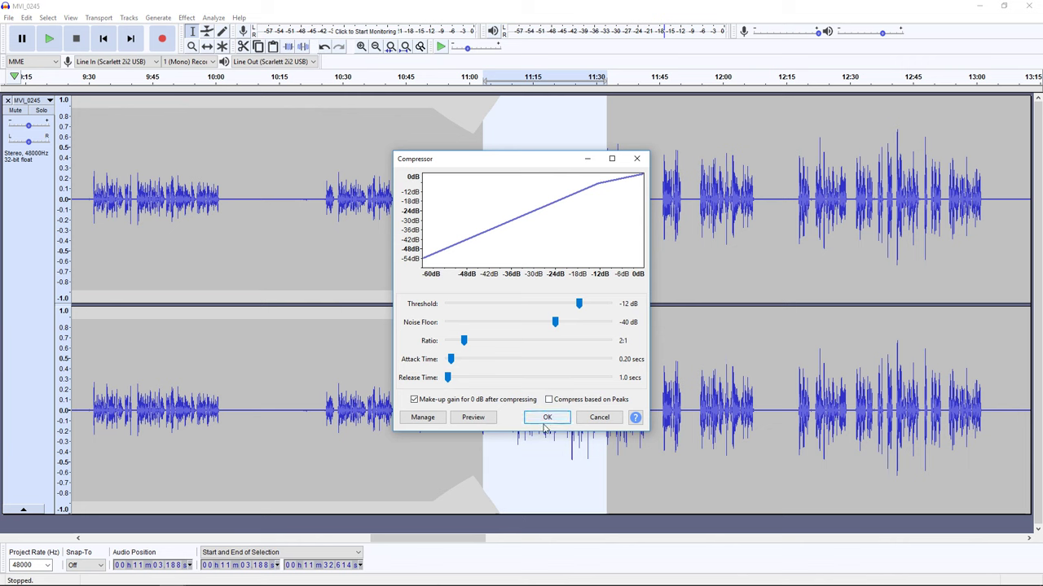
left_click(543, 420)
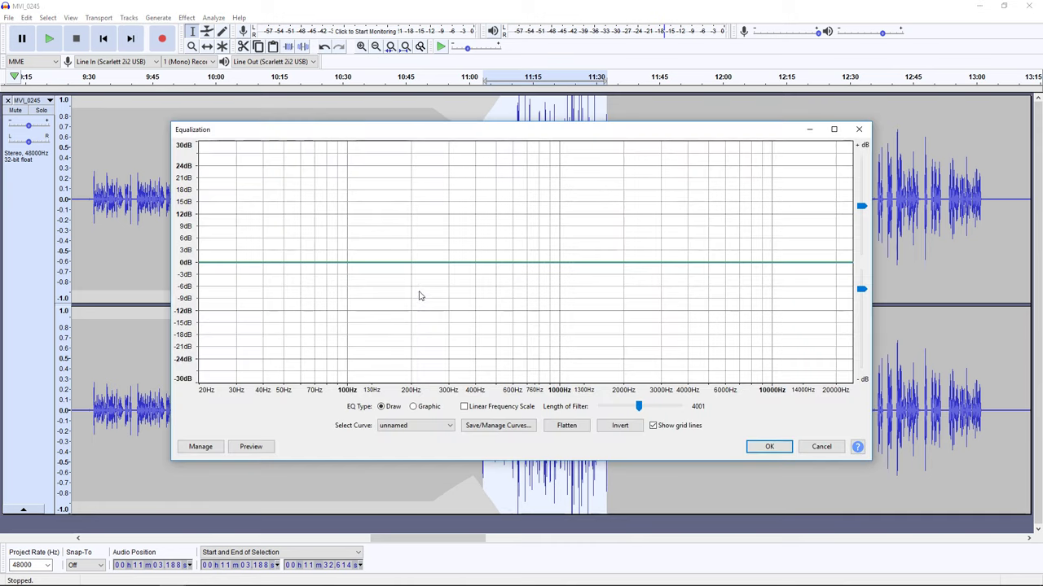
left_click_drag(570, 269, 606, 234)
left_click_drag(309, 284, 307, 282)
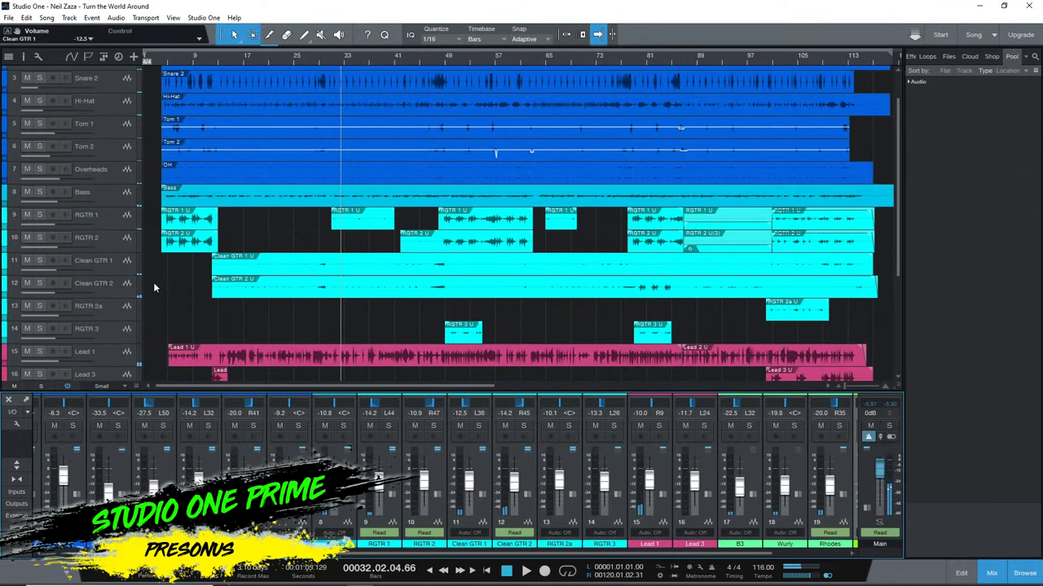
- Rewind playback to bar 4 and reposition Clean GTR 1's Ampire amp window
left_click_drag(173, 62, 164, 63)
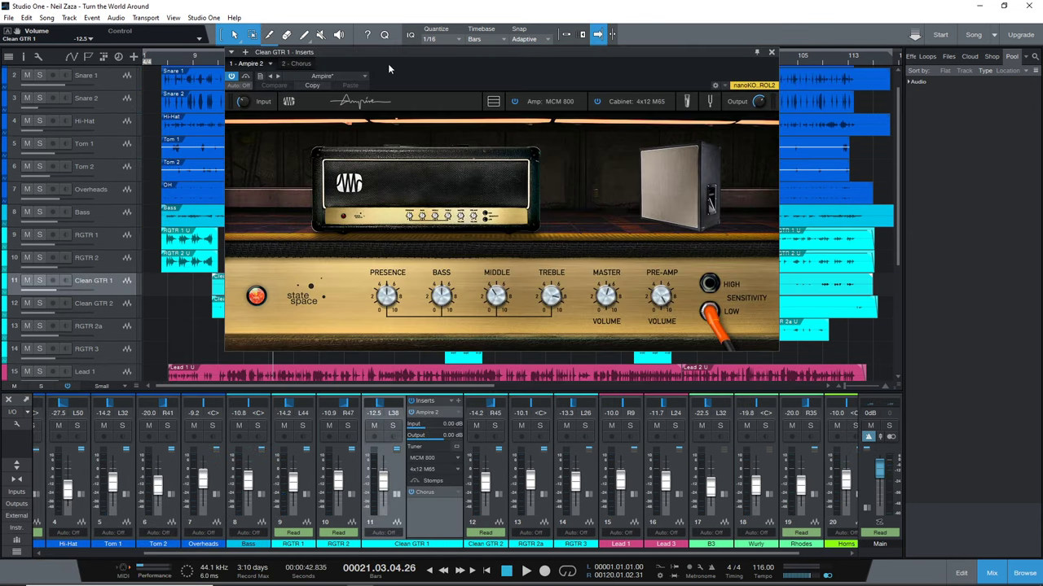
left_click_drag(395, 52, 357, 93)
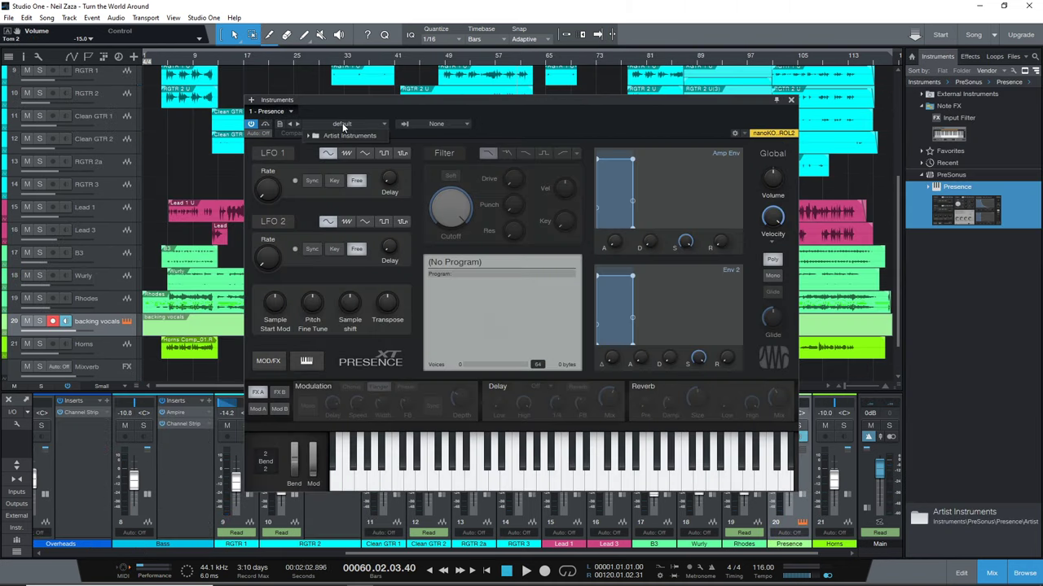
- Load the Artist Instruments Pop Bass preset into Presence, then open Clean GTR 1's Chorus editor
left_click(343, 140)
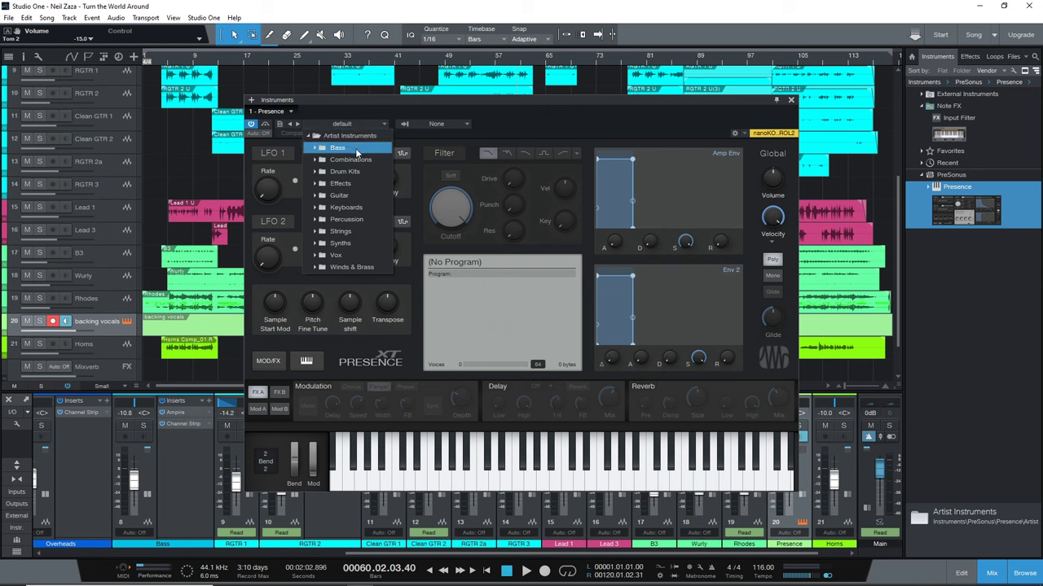
left_click(358, 151)
scroll(354, 431, "down", 3)
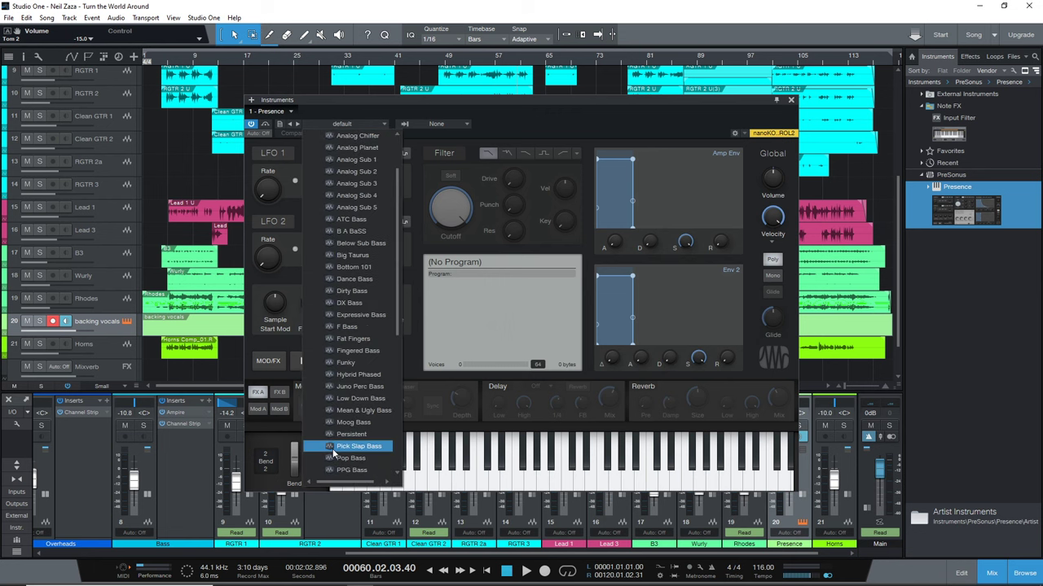
left_click(355, 423)
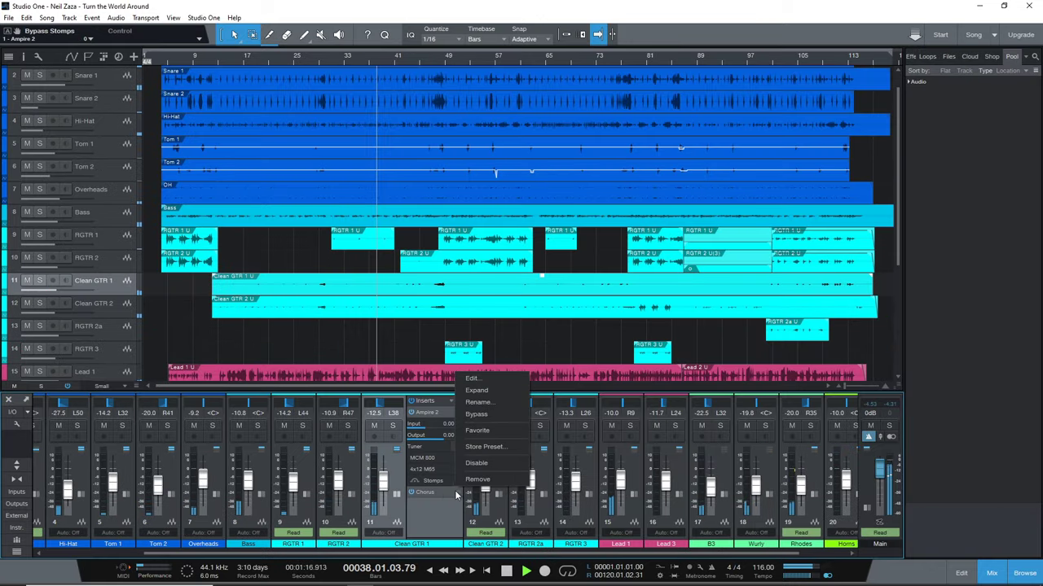
left_click(443, 491)
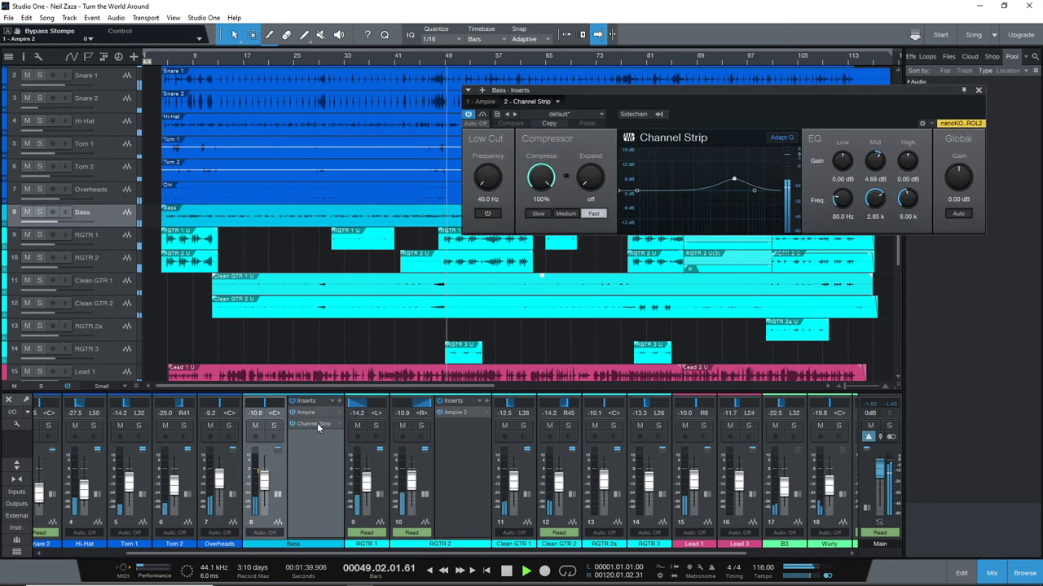
- Check the Overheads channel strip, hide the mixer, and open the Horns and B3 clips
left_click(236, 444)
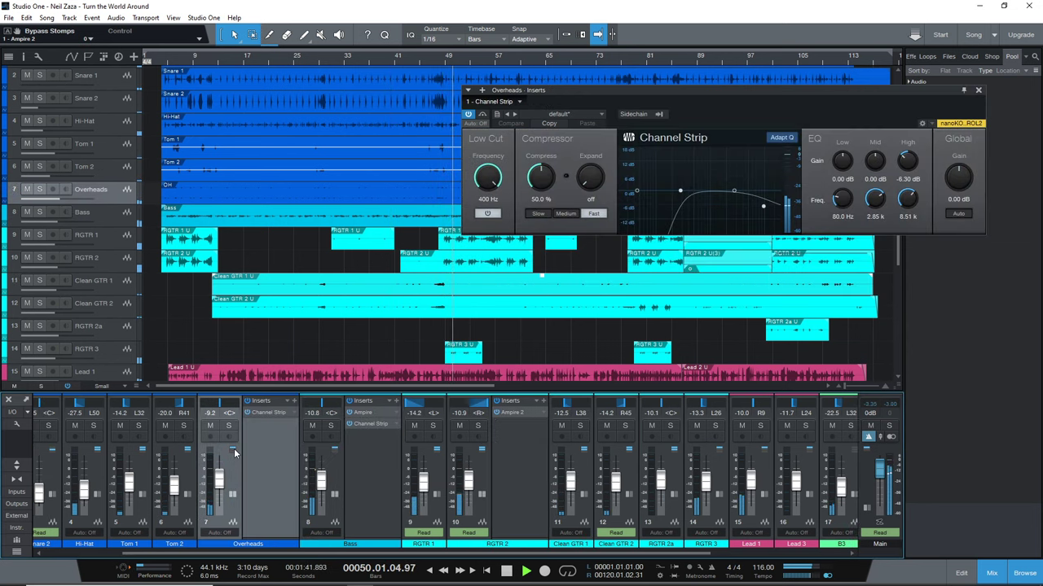
left_click(262, 413)
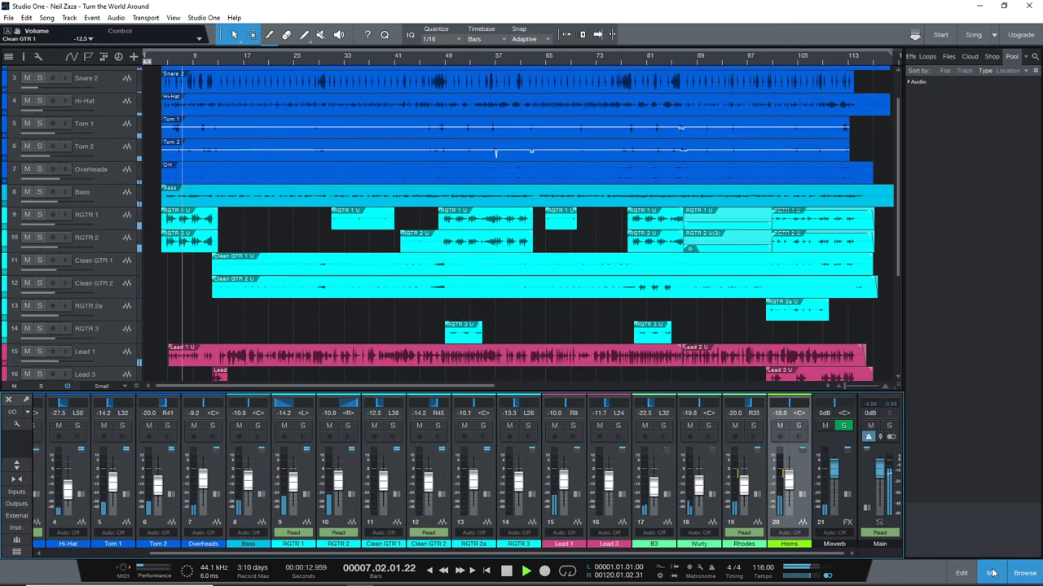
key("F3")
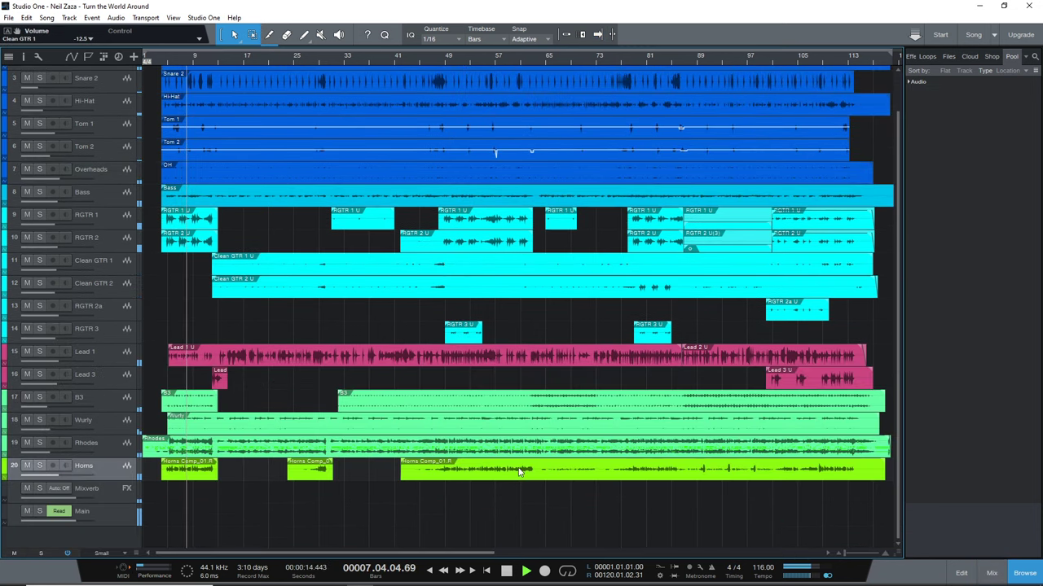
double_click(179, 469)
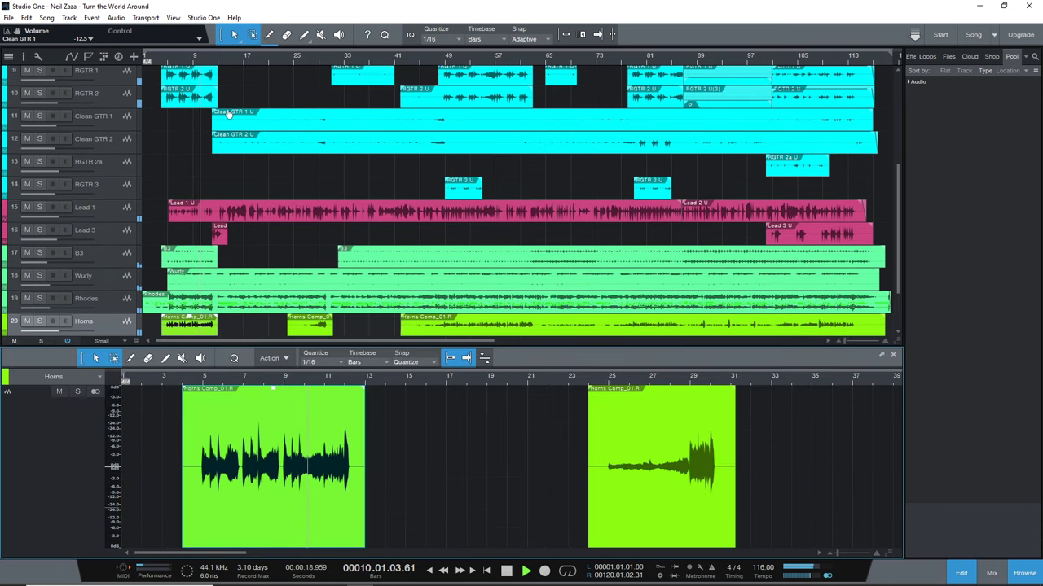
left_click(393, 256)
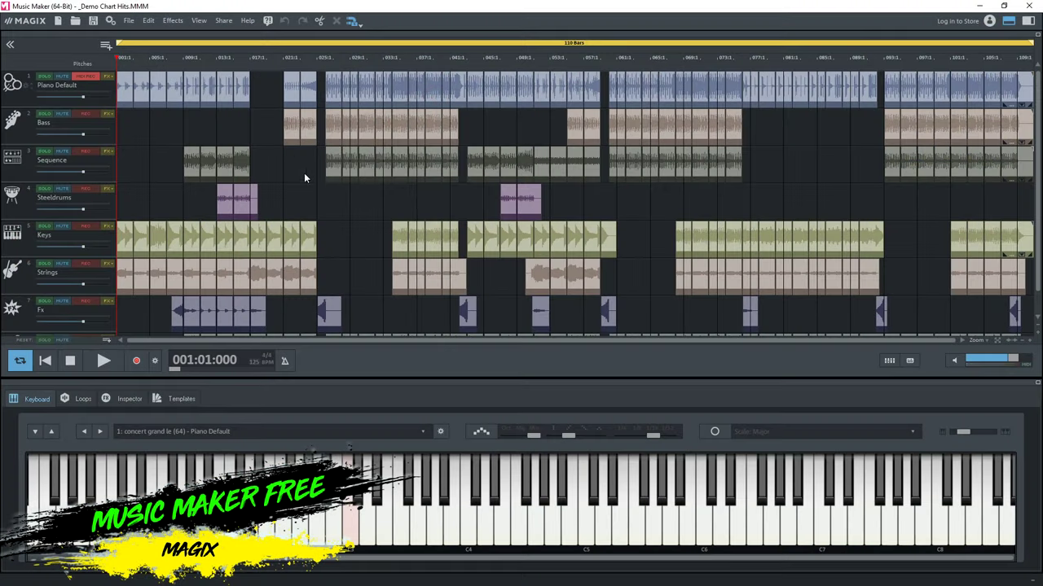
- Open the Store panel and set the Vandal_SE amp to the Fat Brit Combo Stereo preset
scroll(307, 184, "down", 1)
scroll(310, 196, "up", 1)
left_click(1027, 21)
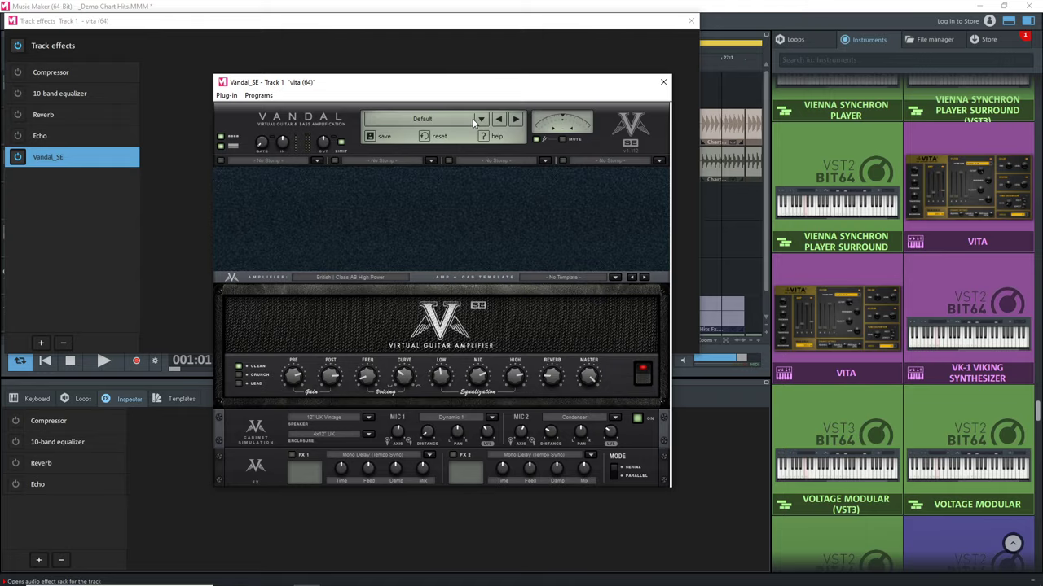
left_click(480, 119)
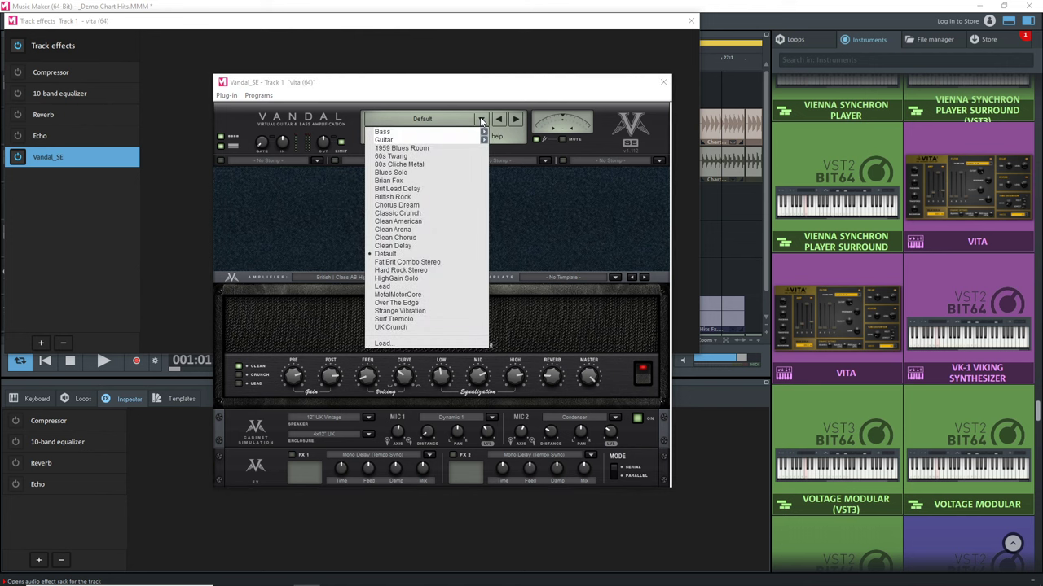
left_click(447, 263)
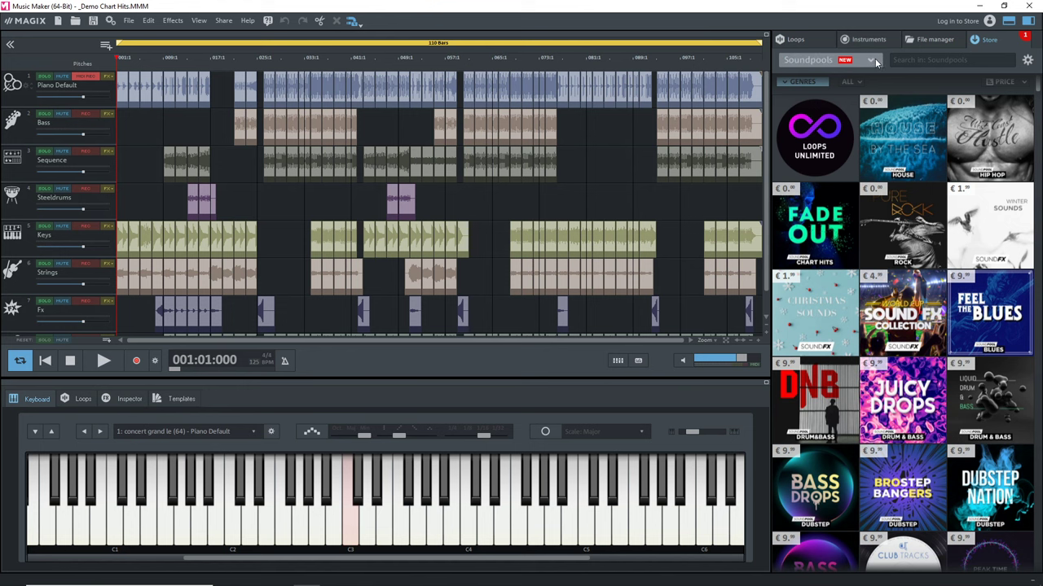
left_click(871, 62)
- Drag the VITA synth from Instruments onto track 1, close its window, and open the MIDI object
left_click(886, 75)
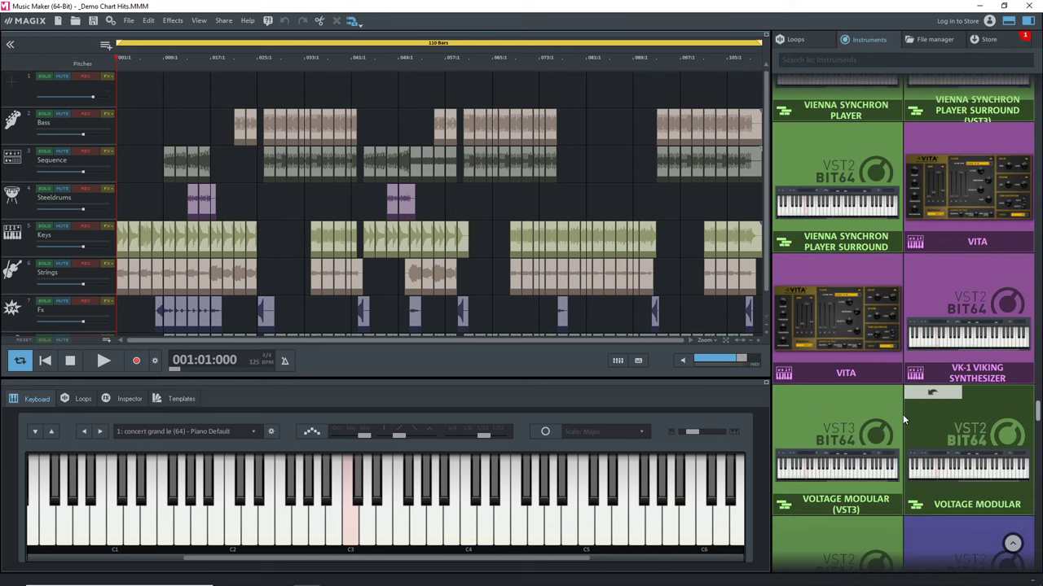
left_click_drag(865, 333, 139, 88)
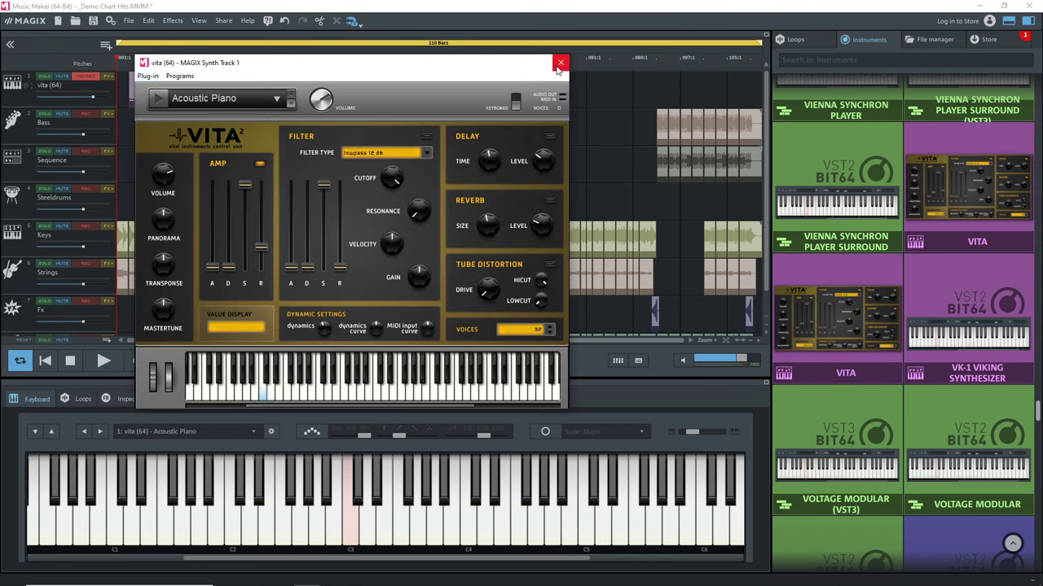
left_click(560, 62)
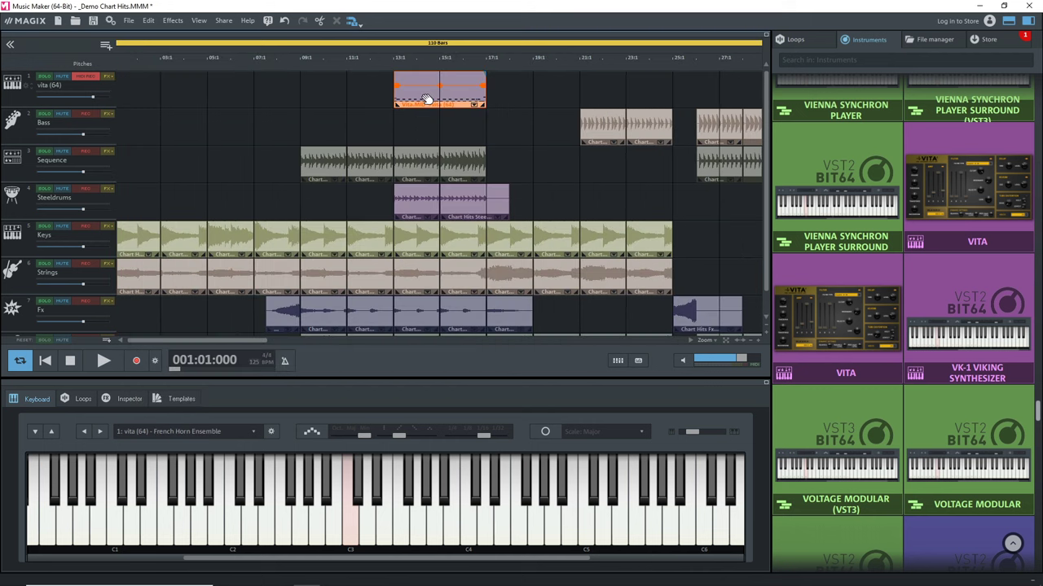
double_click(425, 97)
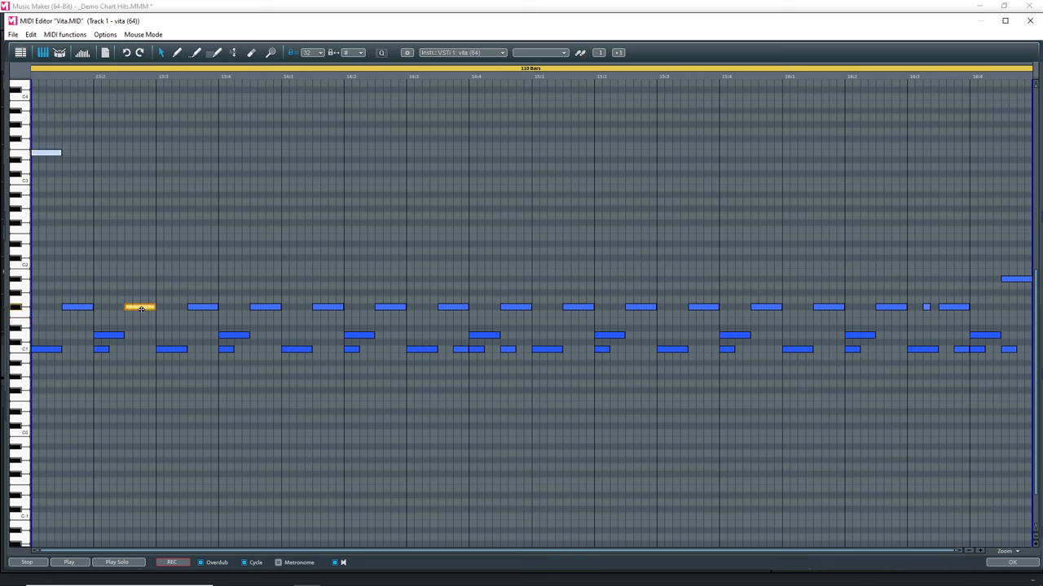
- Raise two VITA notes, one to C2, show the velocity lane, then return and play the song
left_click_drag(195, 307, 199, 259)
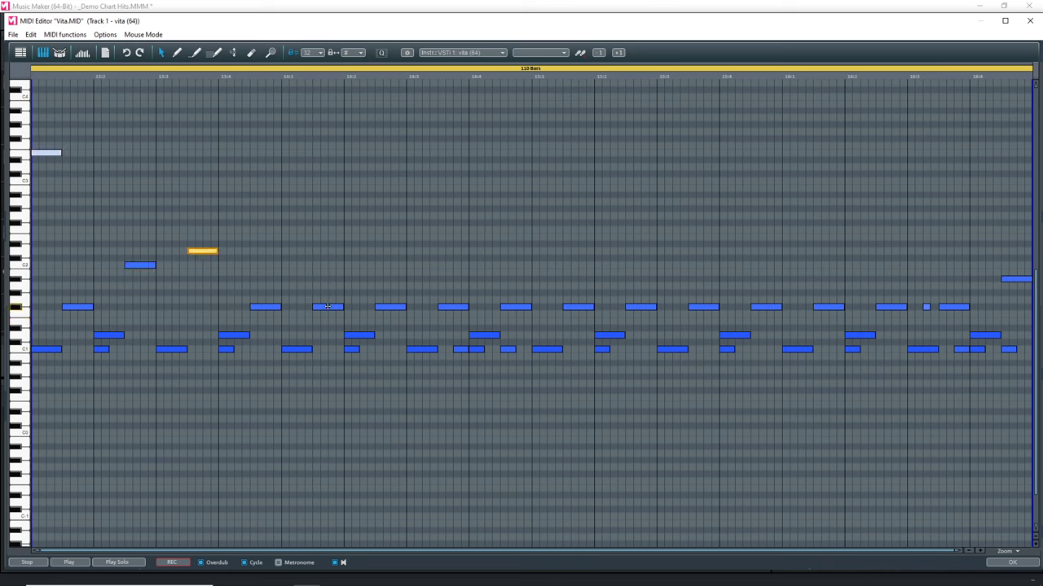
left_click_drag(328, 306, 327, 265)
key("space")
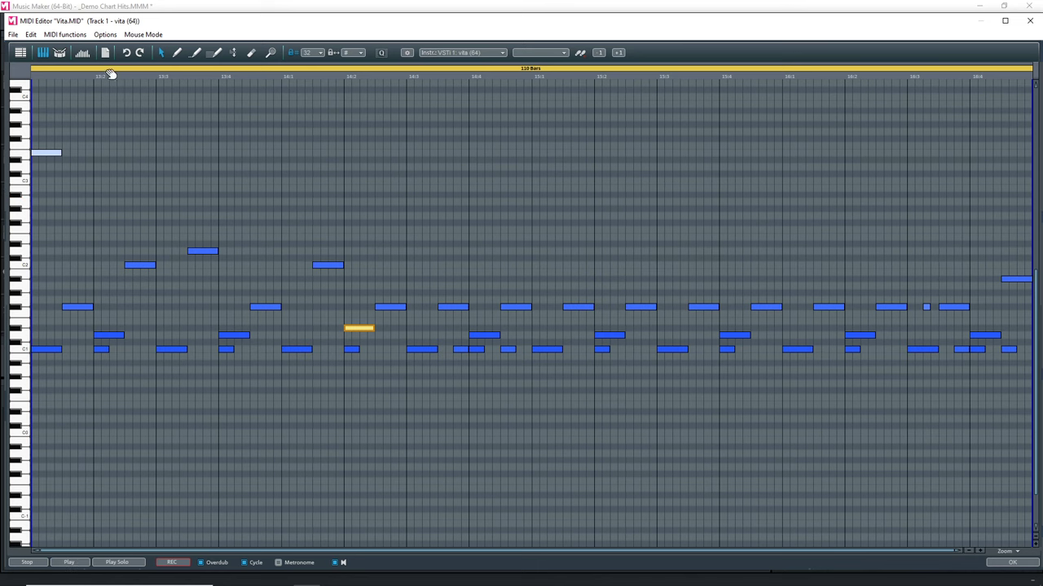
left_click(82, 53)
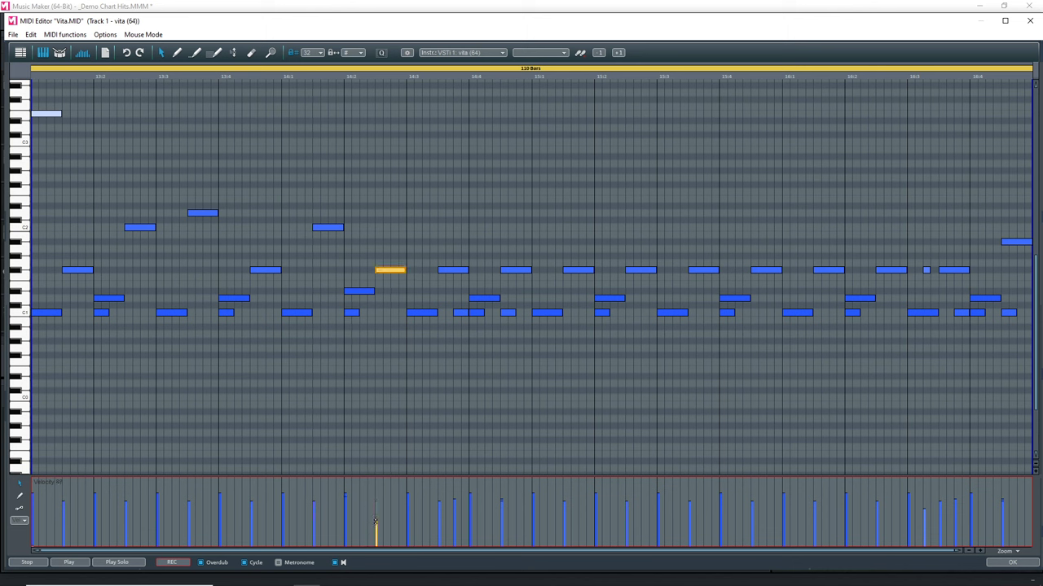
key("Escape")
key("space")
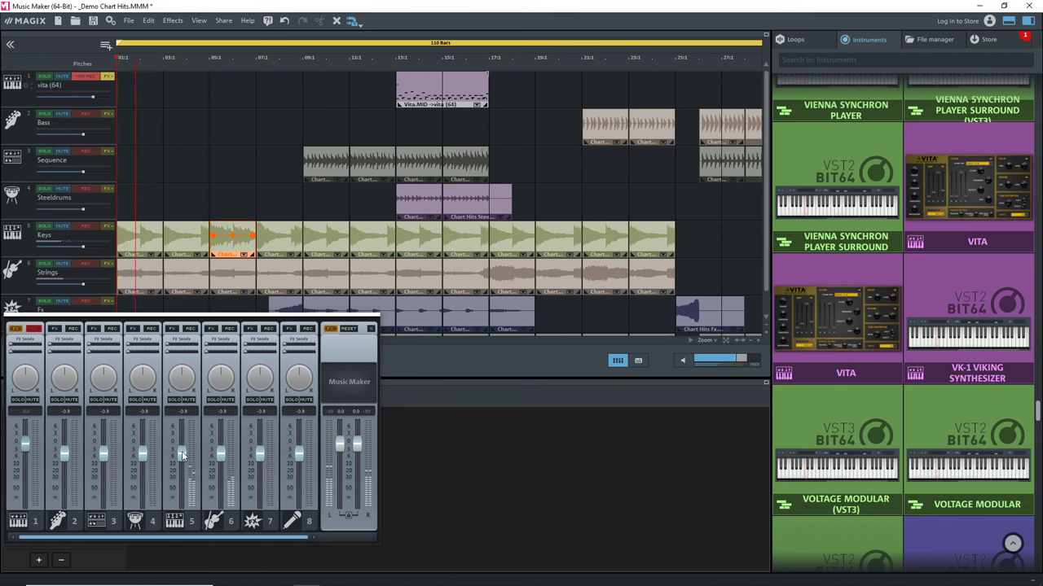
- Lower the Keys fader to -12.3 and Steeldrums to -3.1, then open channel 7's instrument list
left_click_drag(180, 452, 181, 462)
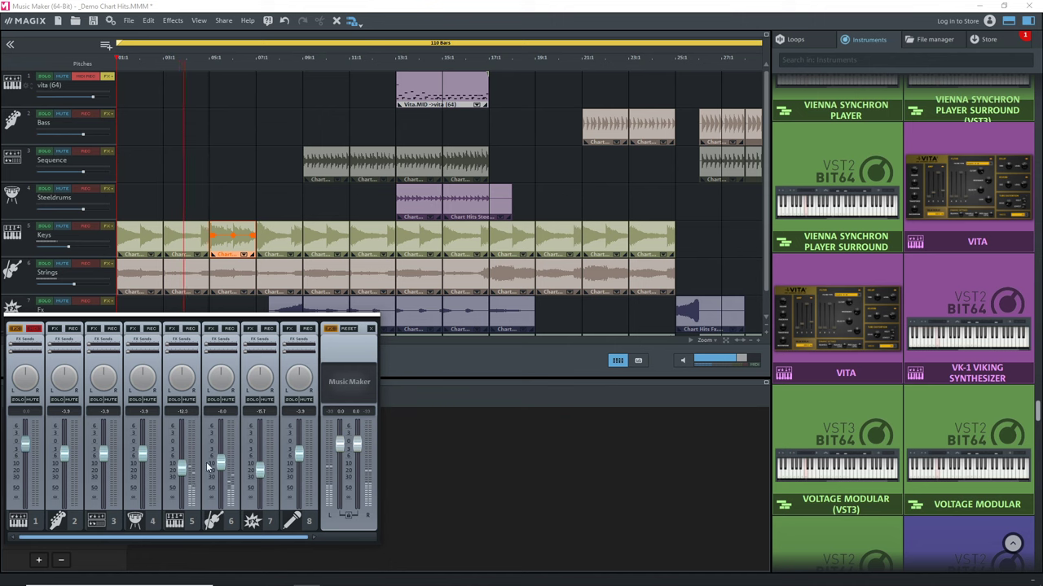
left_click_drag(142, 466, 140, 474)
left_click(255, 523)
left_click(256, 526)
left_click(254, 523)
left_click(225, 537)
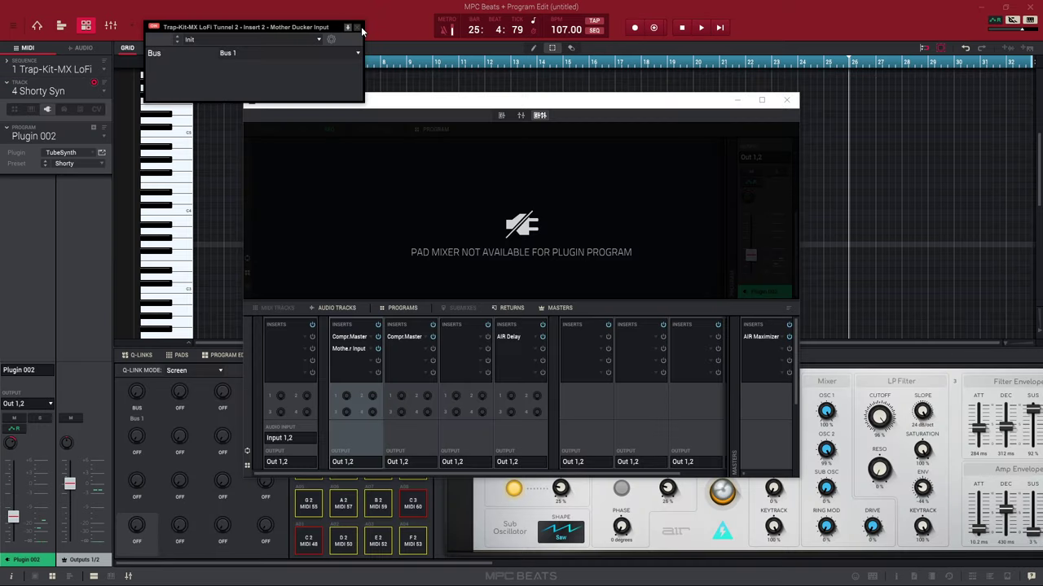
- Close the ducking plugin and Mixer windows, then browse TubeSynth's oscillators, LFOs, Chorus, Delay and Reverb
left_click(357, 28)
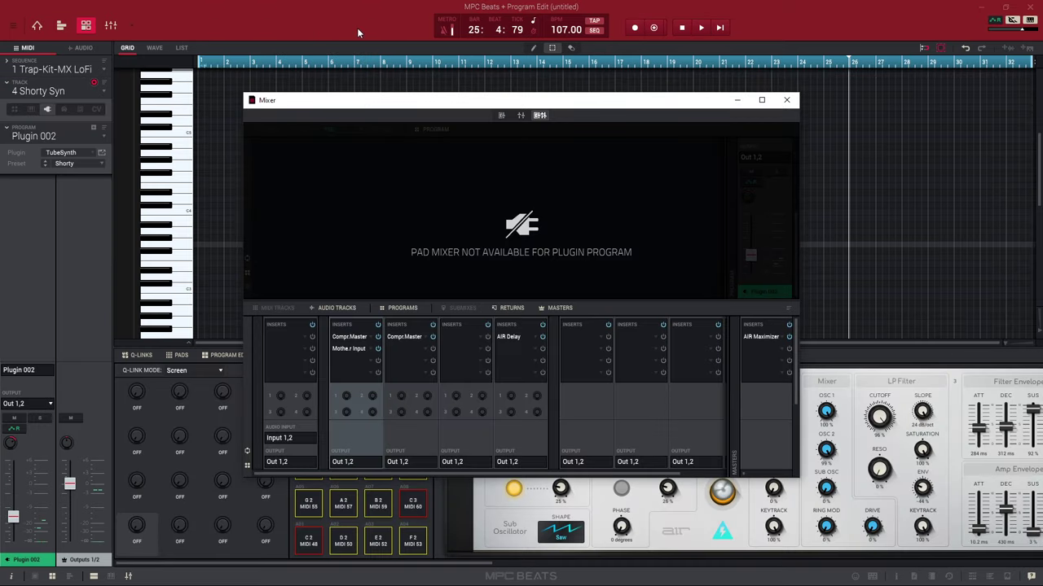
left_click(787, 101)
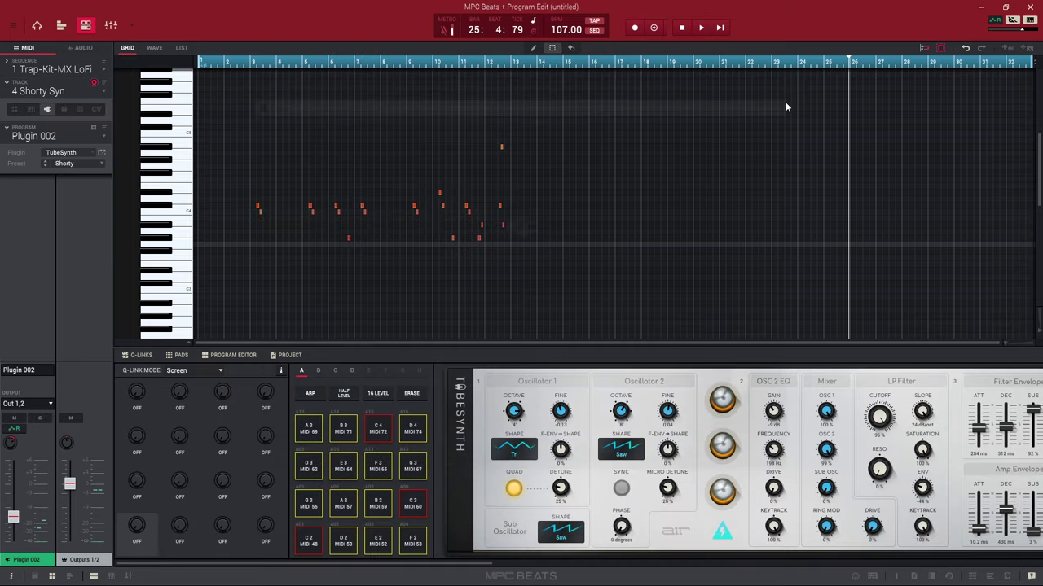
scroll(493, 382, "right", 10)
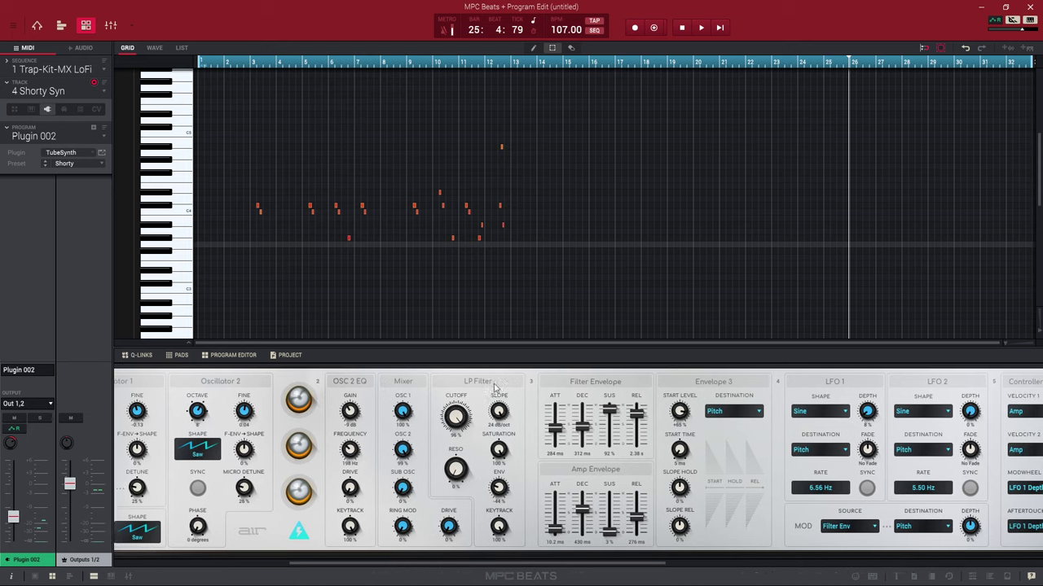
scroll(527, 393, "right", 5)
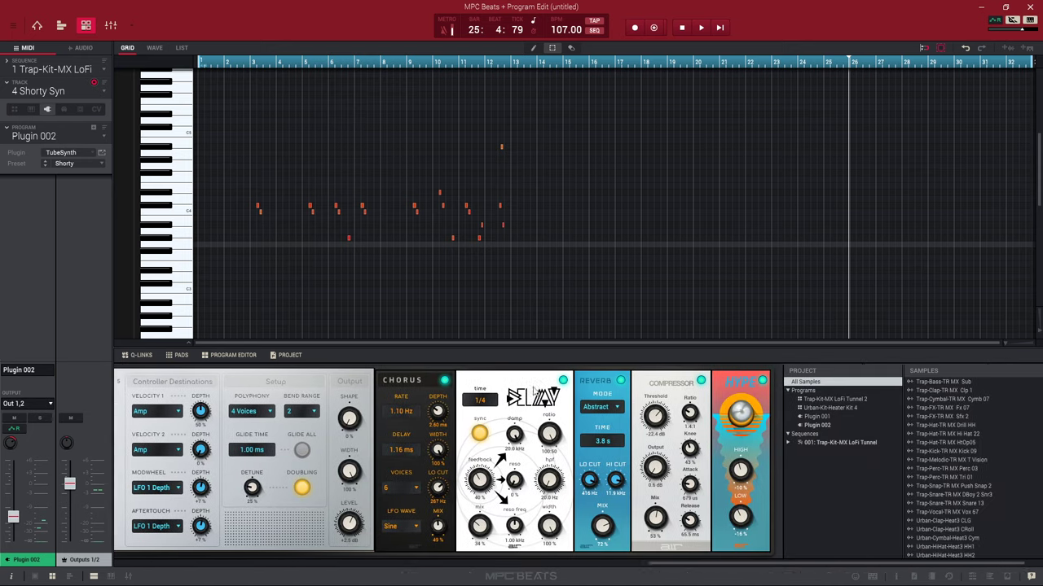
scroll(650, 412, "left", 3)
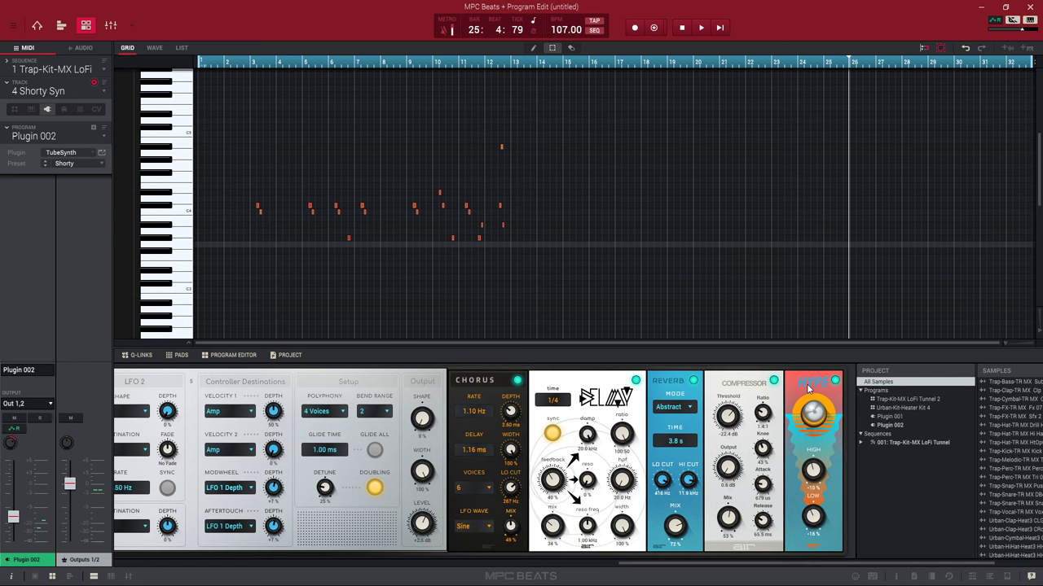
scroll(456, 417, "right", 3)
scroll(425, 410, "left", 5)
scroll(424, 410, "left", 20)
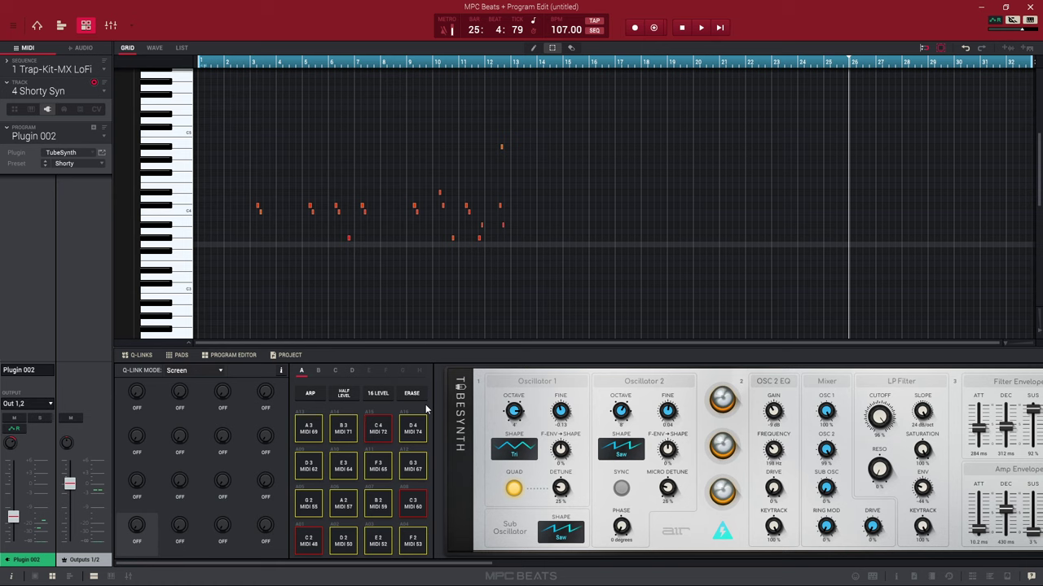
scroll(464, 420, "right", 10)
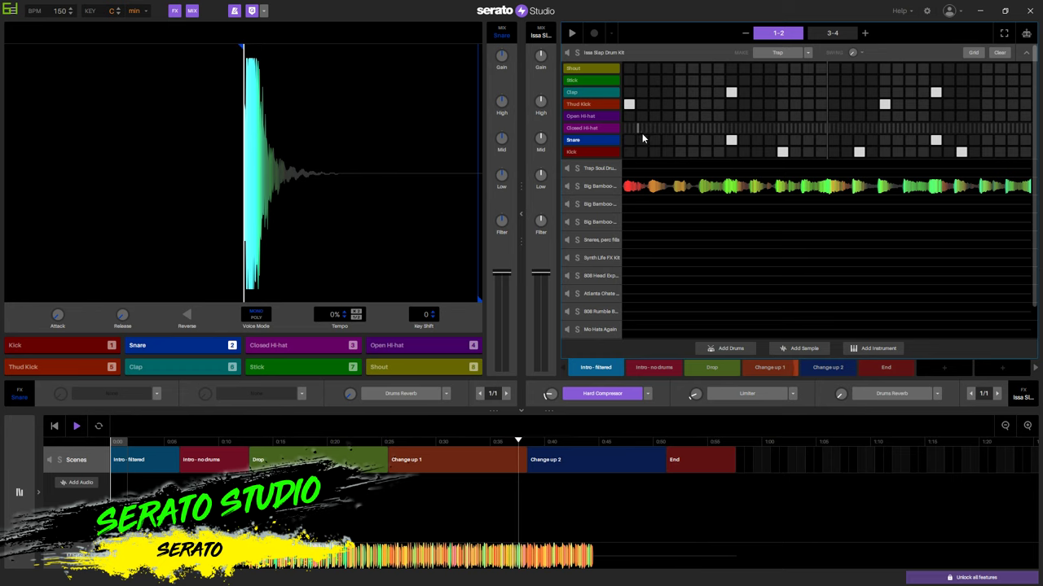
- Clear one Snare step, stop playback, and preview the Kick, Snare and Closed Hi-hat sounds
left_click(731, 138)
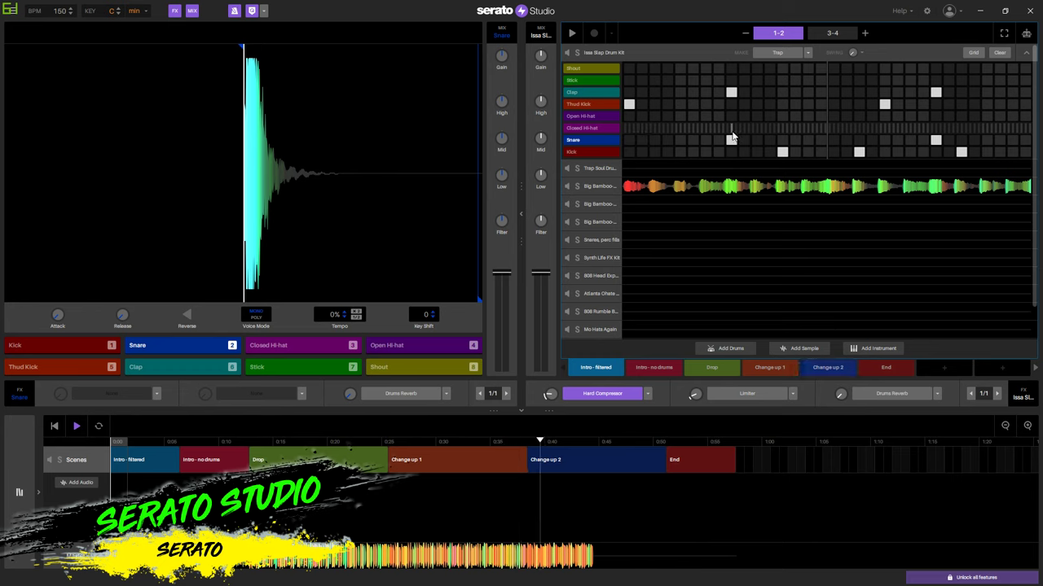
key("space")
left_click(594, 153)
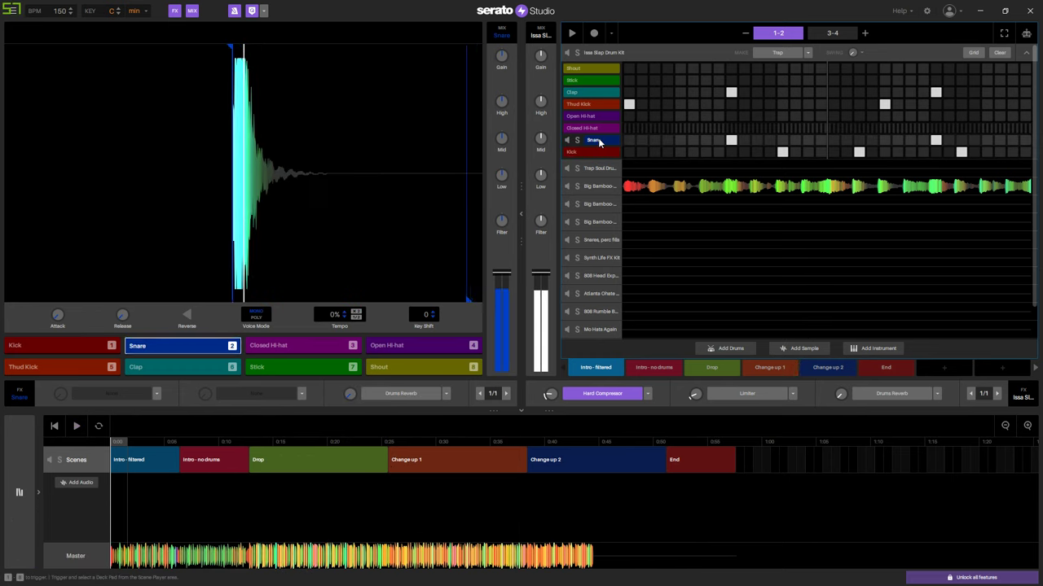
left_click(594, 152)
left_click(591, 141)
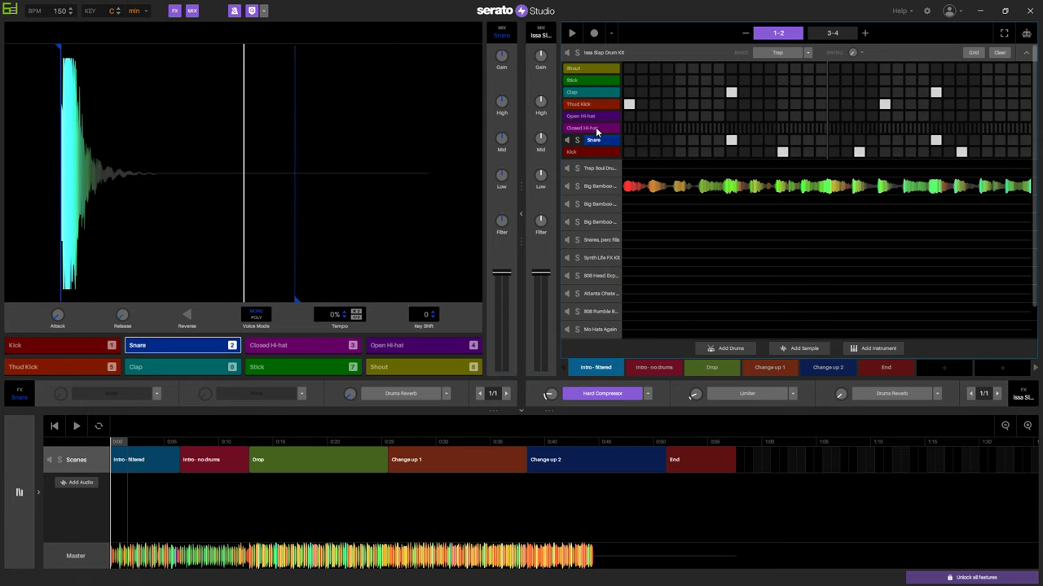
left_click(597, 128)
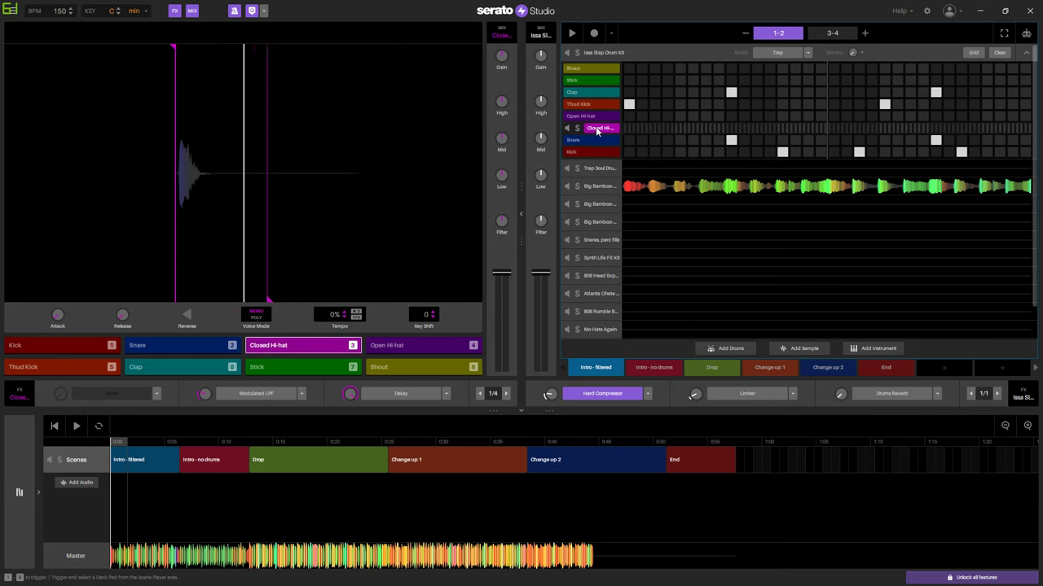
- Load the Kick sound for editing, show the sample and effects library, then return to the scene timeline
left_click(597, 151)
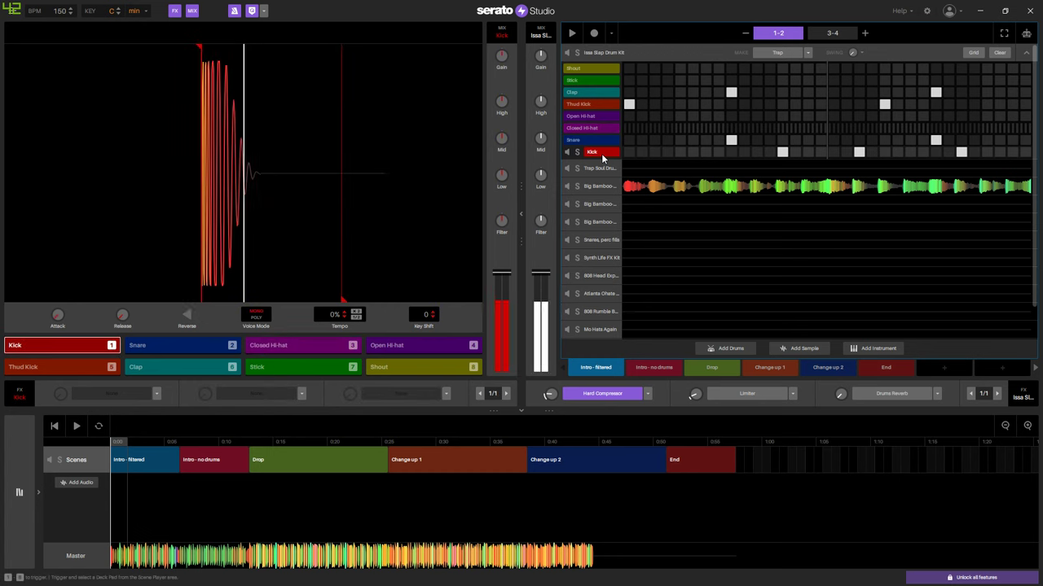
left_click(17, 492)
left_click(1004, 497)
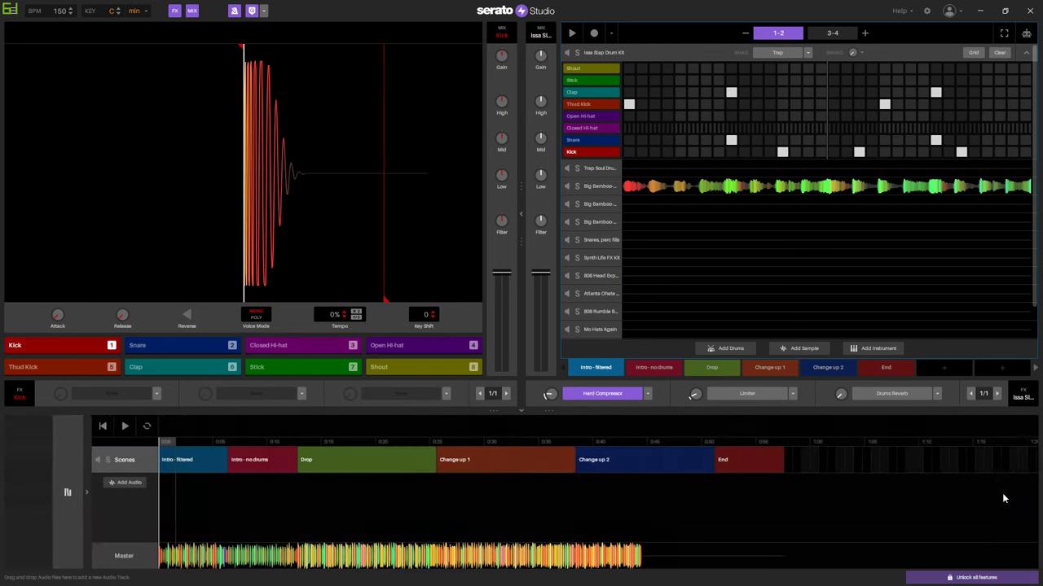
- Expand the Big Bamboo-Arp, Arp 3 and Arp 2 rows and preview their first samples
left_click(591, 186)
left_click(596, 189)
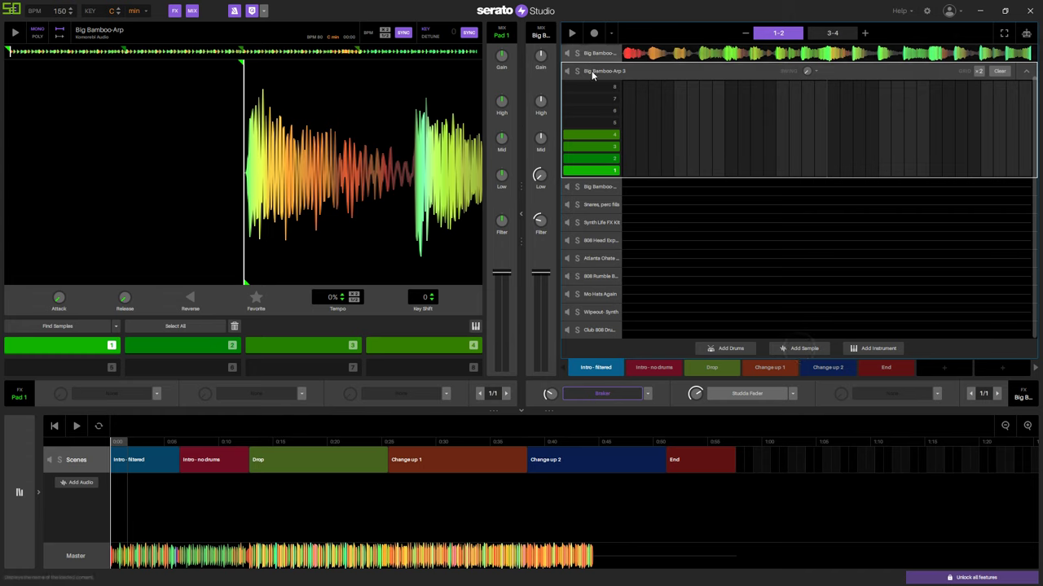
left_click(608, 169)
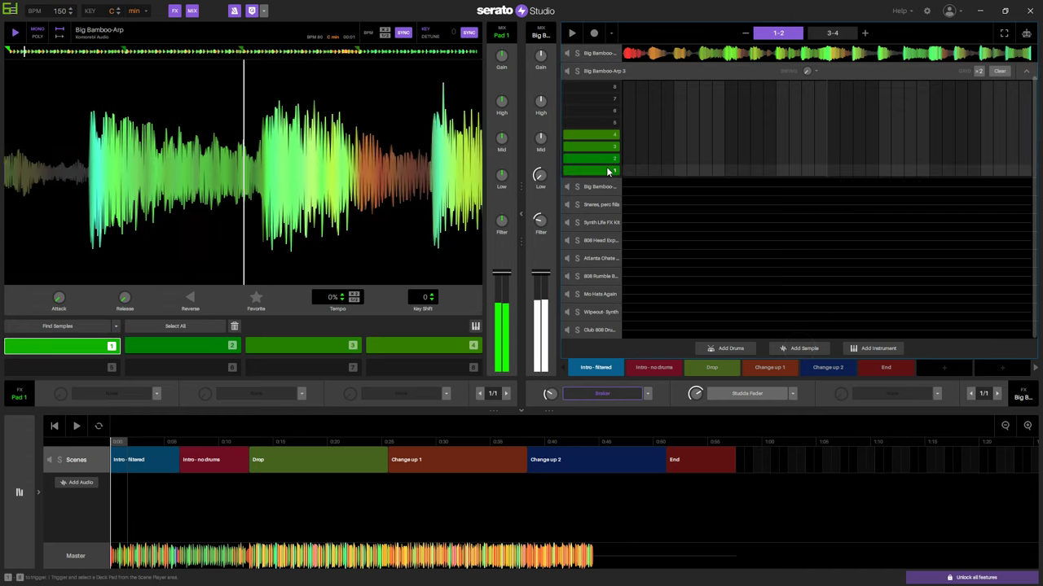
left_click(604, 191)
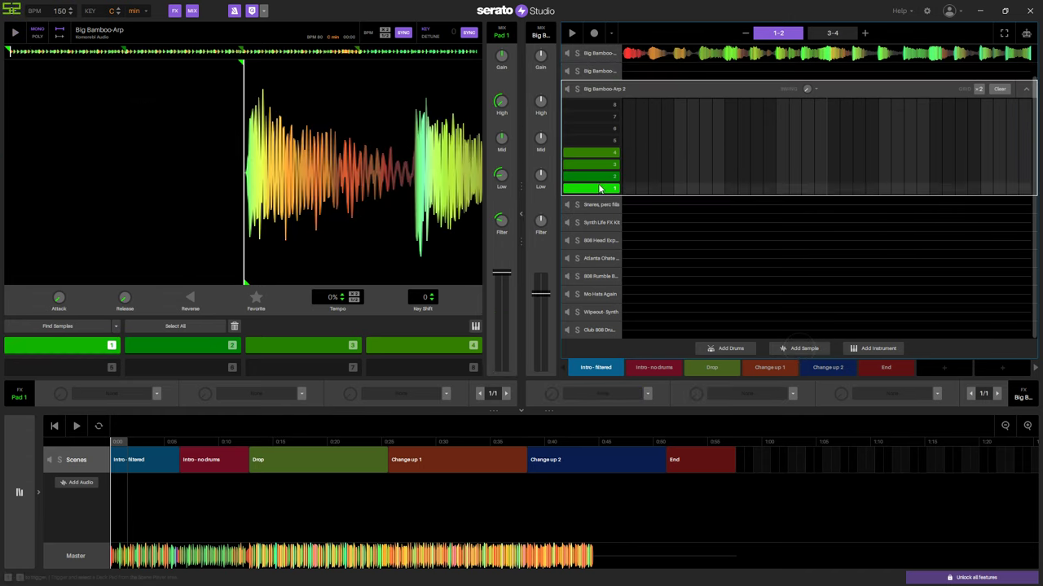
left_click(598, 187)
- Expand the 808 Rumble Bass piano roll and preview its D note
left_click(597, 276)
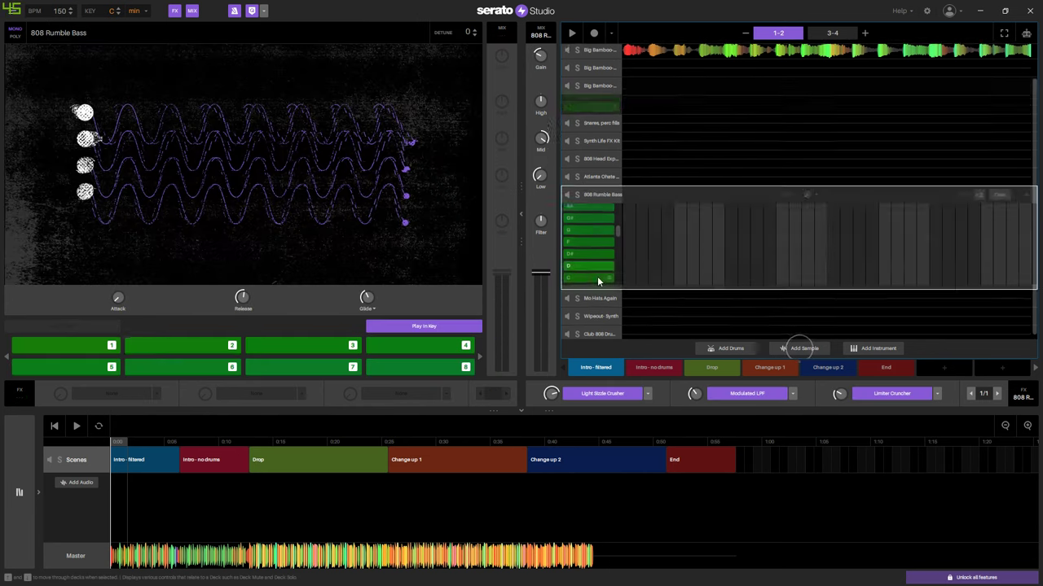
left_click(596, 265)
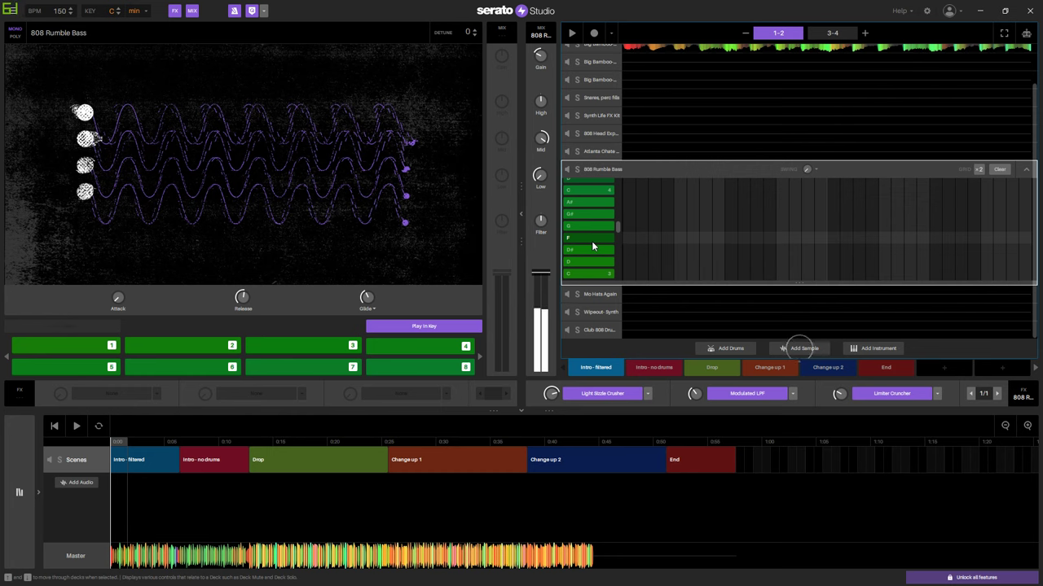
scroll(593, 247, "up", 1)
scroll(592, 248, "up", 3)
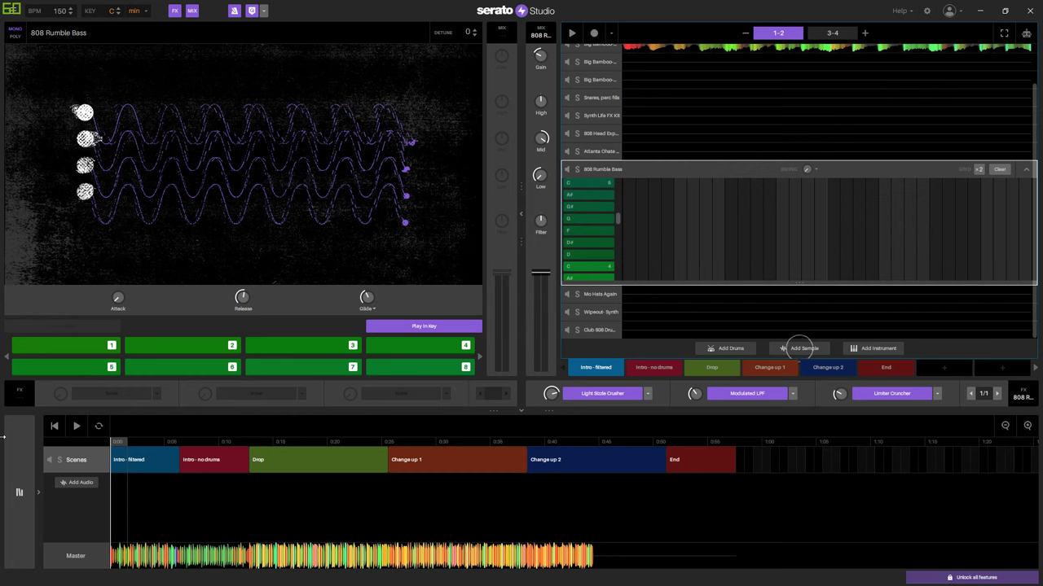
- Reopen the Big Bamboo-Arp track's notes and start the pattern playing
left_click(578, 73)
left_click(610, 63)
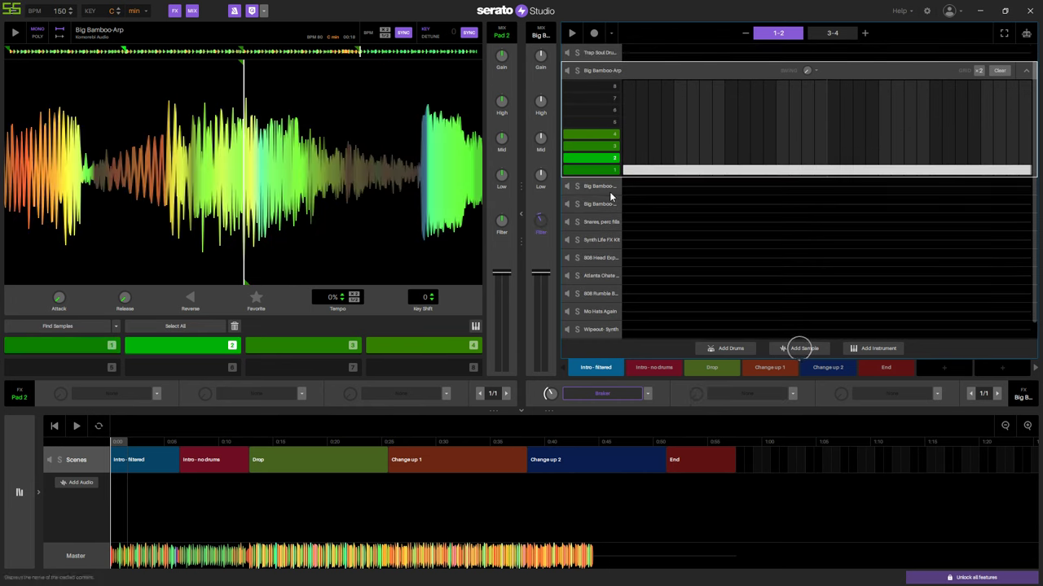
scroll(597, 191, "up", 1)
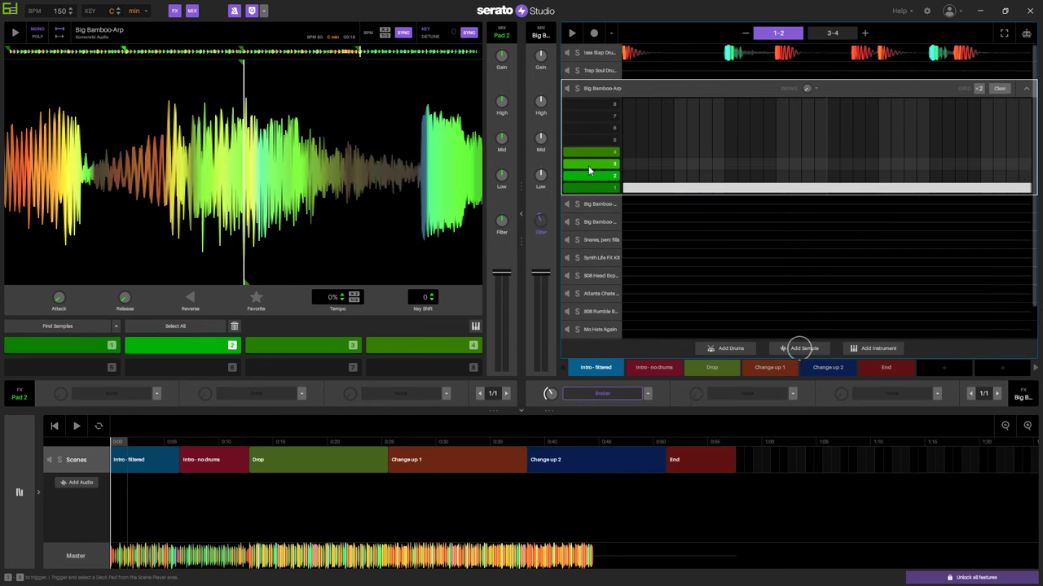
left_click(15, 35)
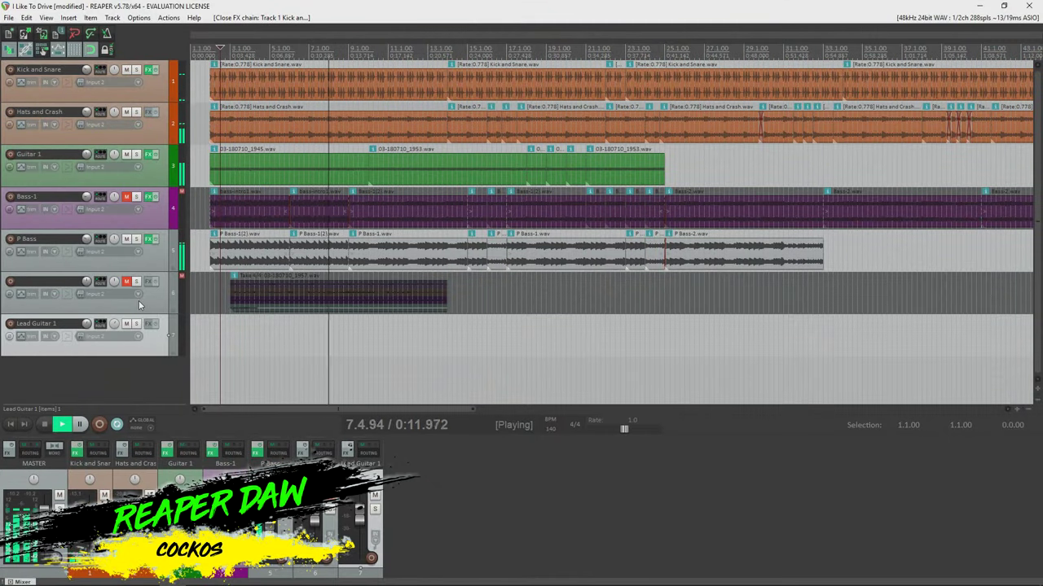
- Stretch the Kick and Snare and the Hats and Crash track panels much taller
left_click(151, 325)
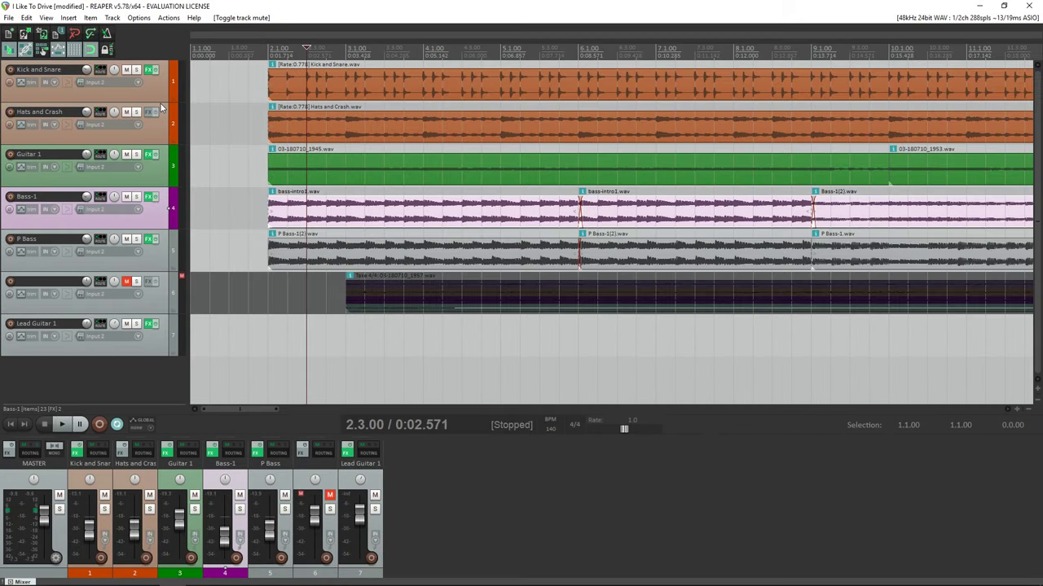
left_click_drag(162, 96, 159, 239)
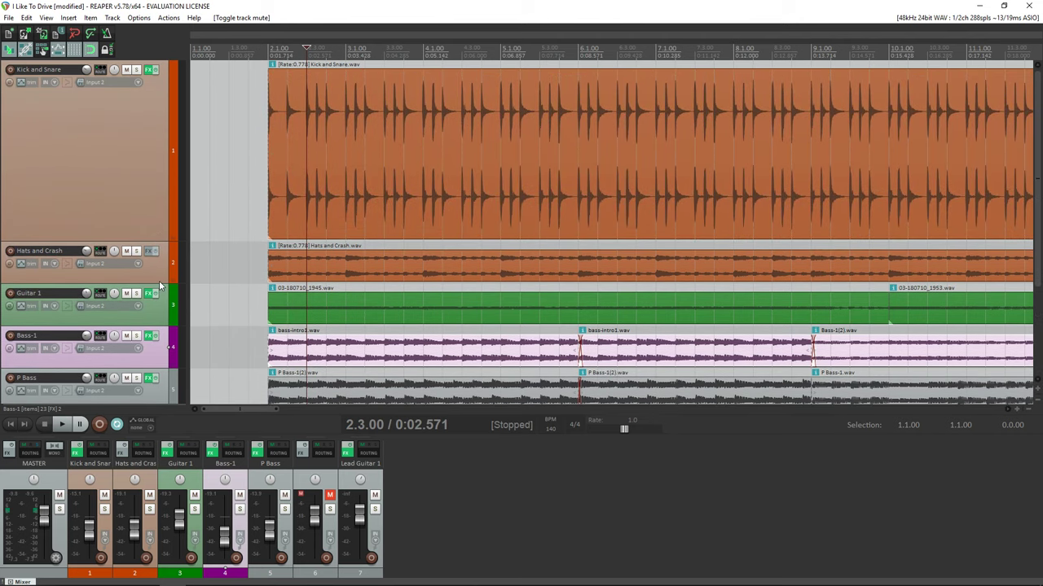
left_click_drag(159, 282, 152, 371)
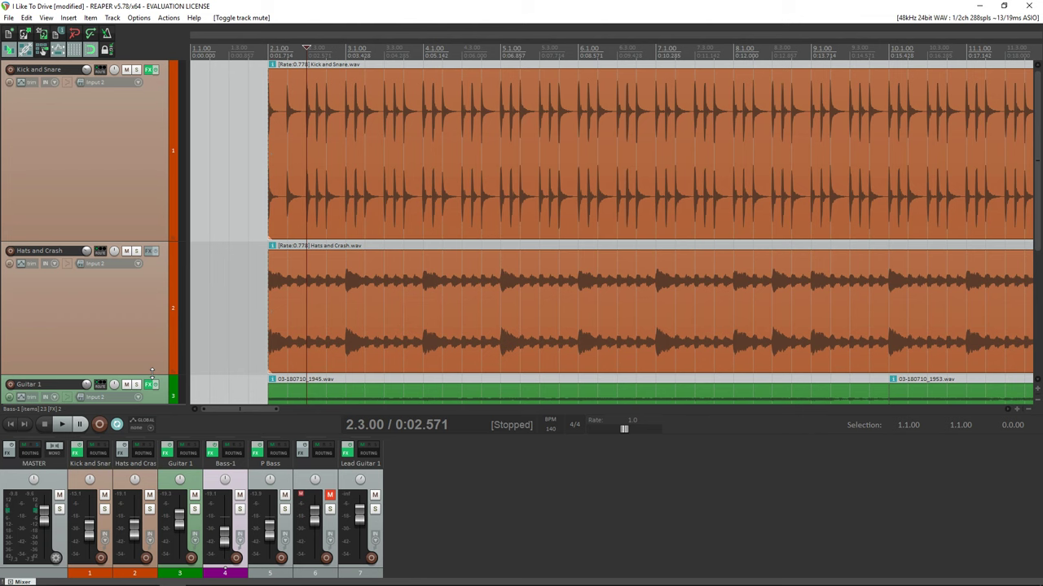
- Start playback and adjust a point on the volume envelope
scroll(1038, 220, "down", 3)
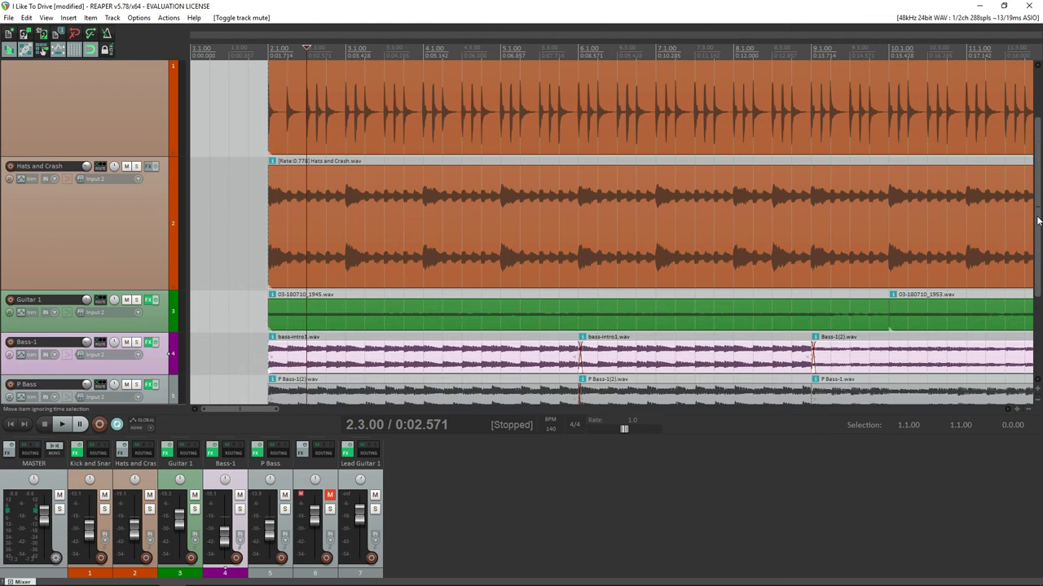
scroll(1038, 220, "up", 3)
key("space")
scroll(1038, 220, "down", 4)
scroll(1037, 220, "up", 4)
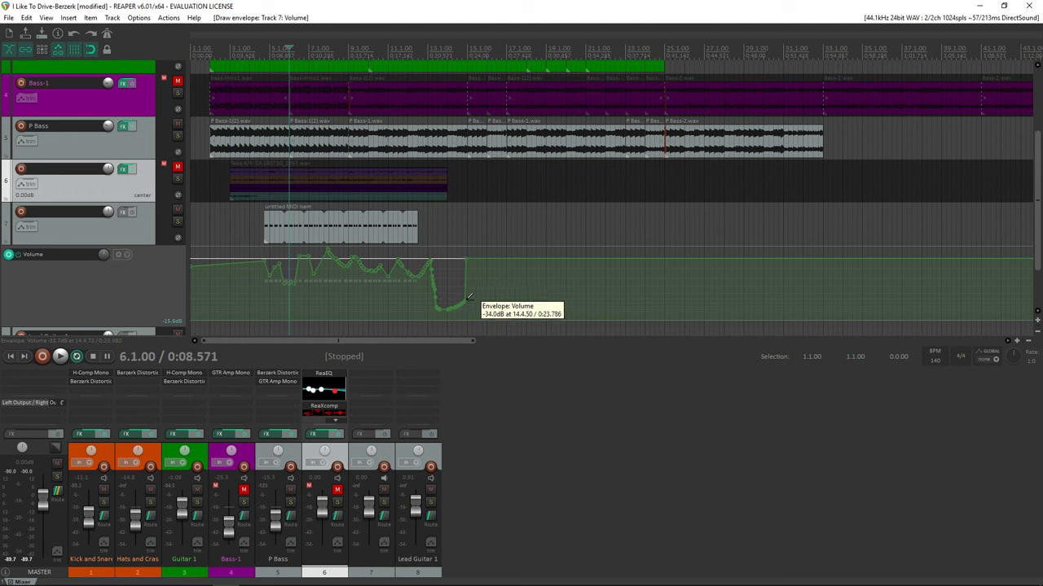
left_click_drag(466, 293, 500, 265)
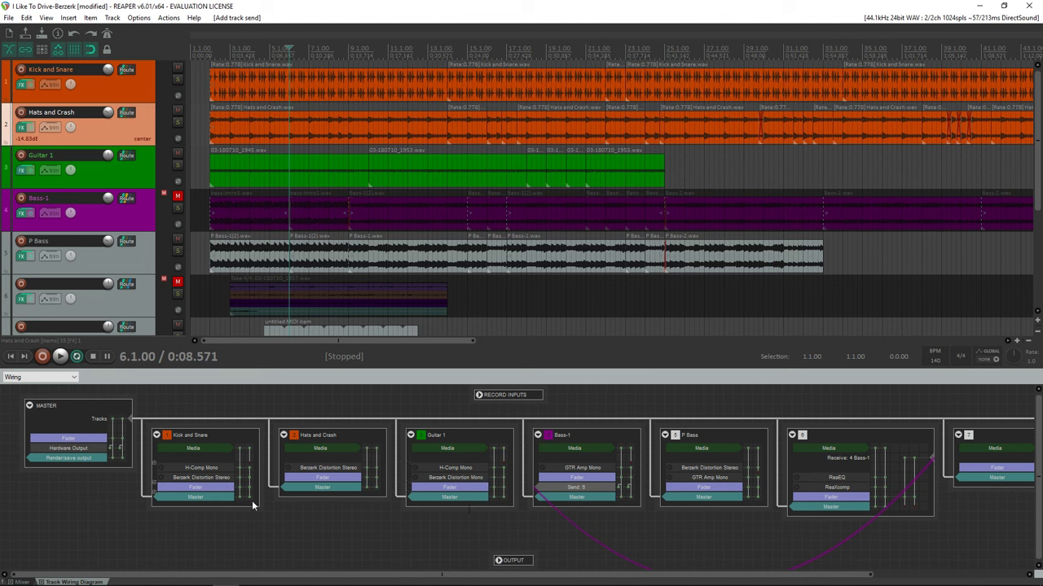
- Route Kick and Snare into Hats and Crash, and draw an A2 note plus a higher note
left_click_drag(153, 487, 158, 494)
left_click_drag(275, 497, 362, 483)
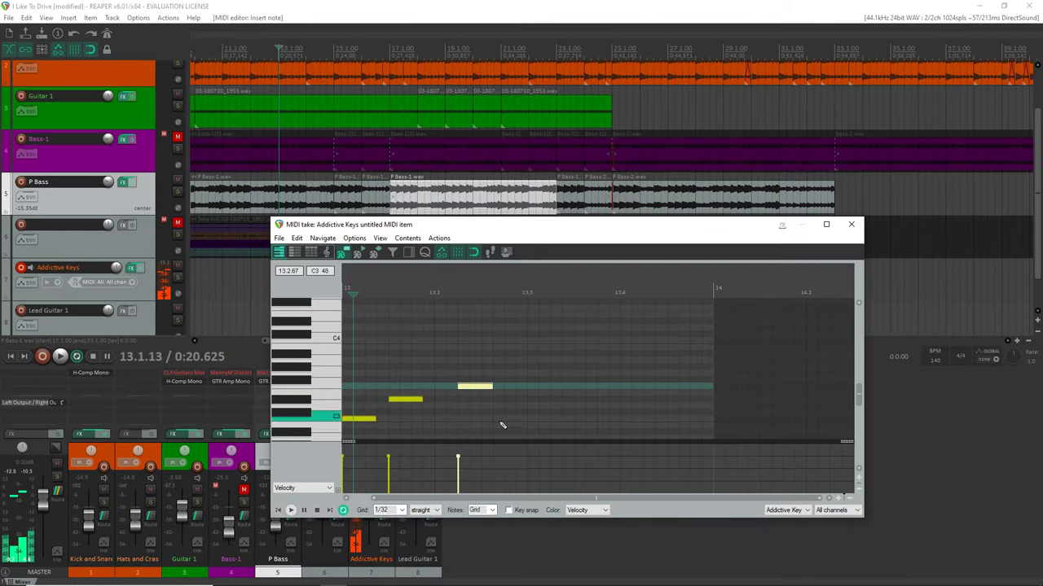
left_click_drag(494, 439, 525, 440)
left_click(510, 368)
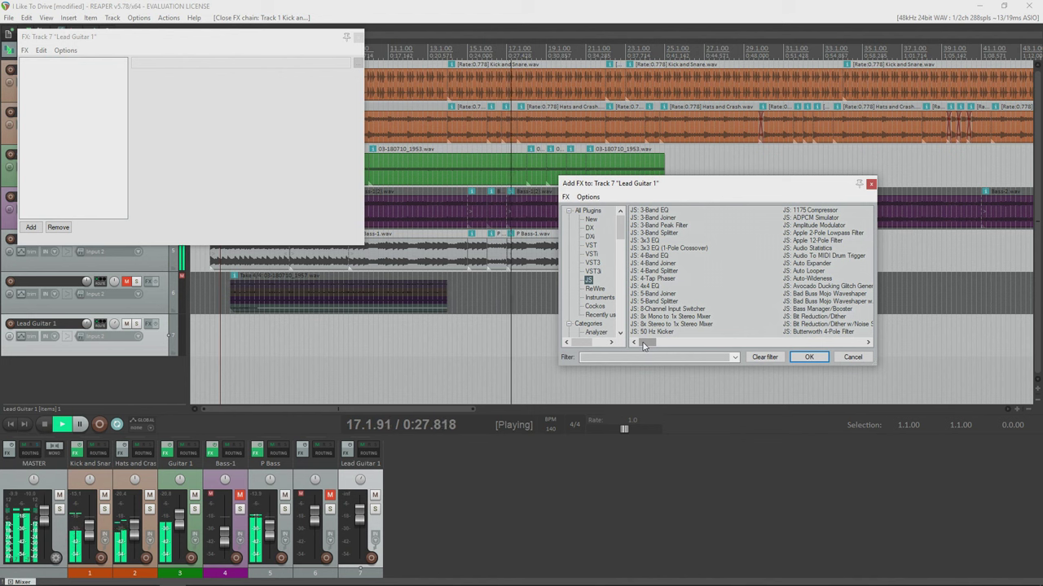
- Draw another note, copy the Addictive Keys item to 13.2.00, and raise a note's pitch
left_click_drag(668, 344, 710, 349)
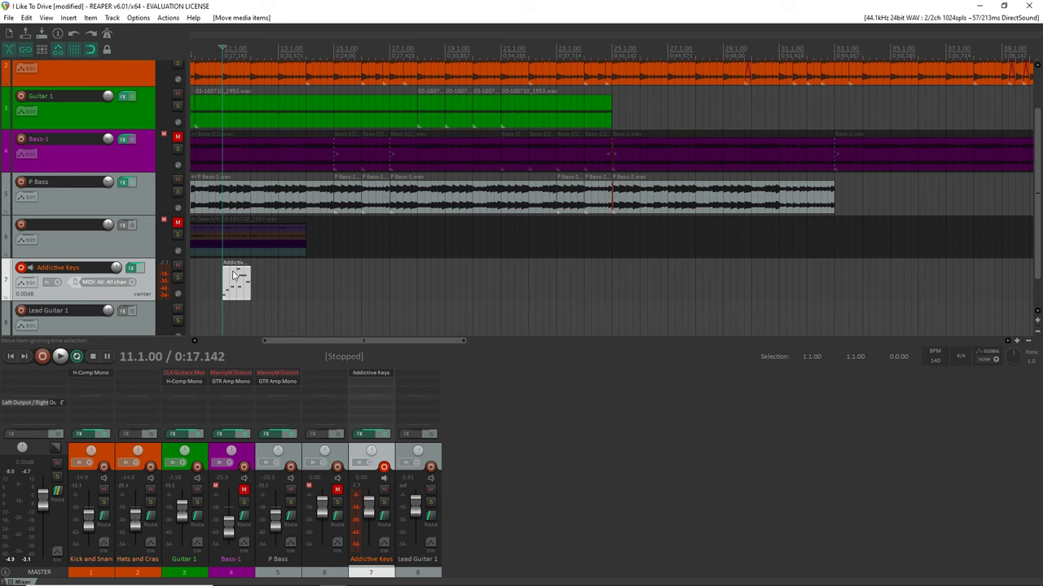
left_click_drag(234, 276, 505, 282)
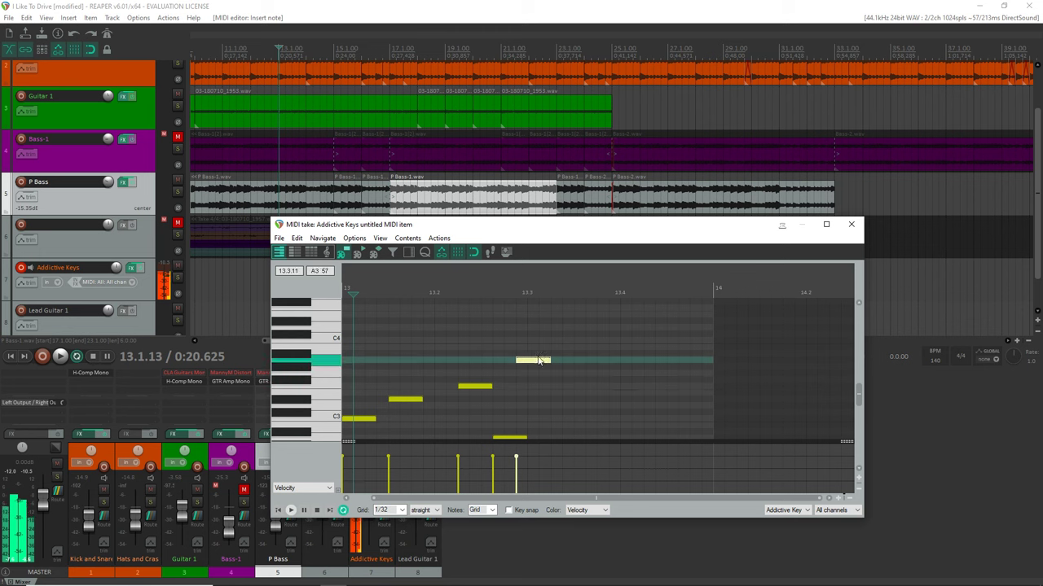
left_click_drag(557, 361, 559, 318)
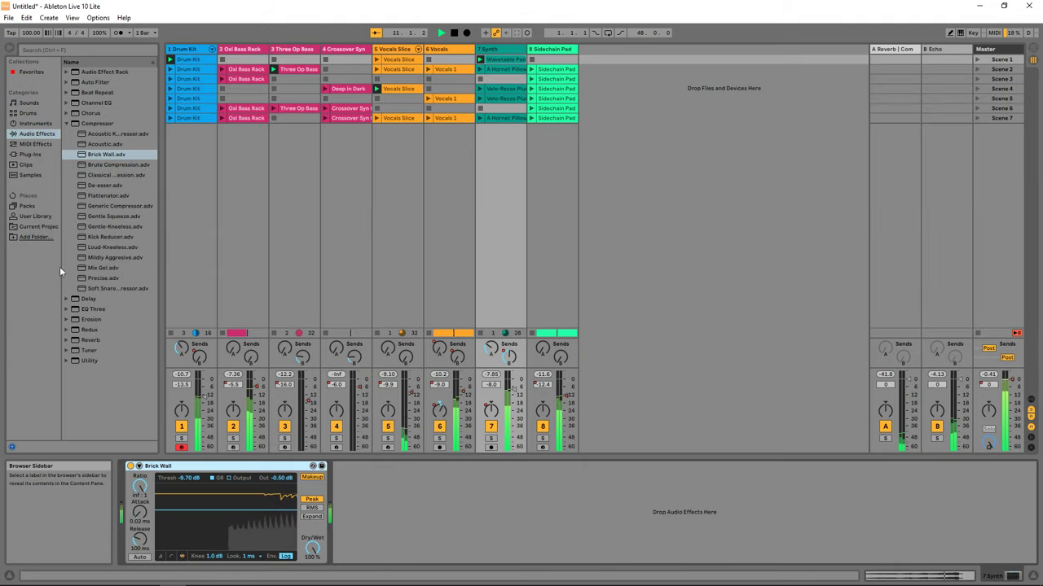
- Insert the Kick Reducer.adv compressor preset after Brick Wall and collapse the Compressor folder
left_click_drag(80, 237, 377, 527)
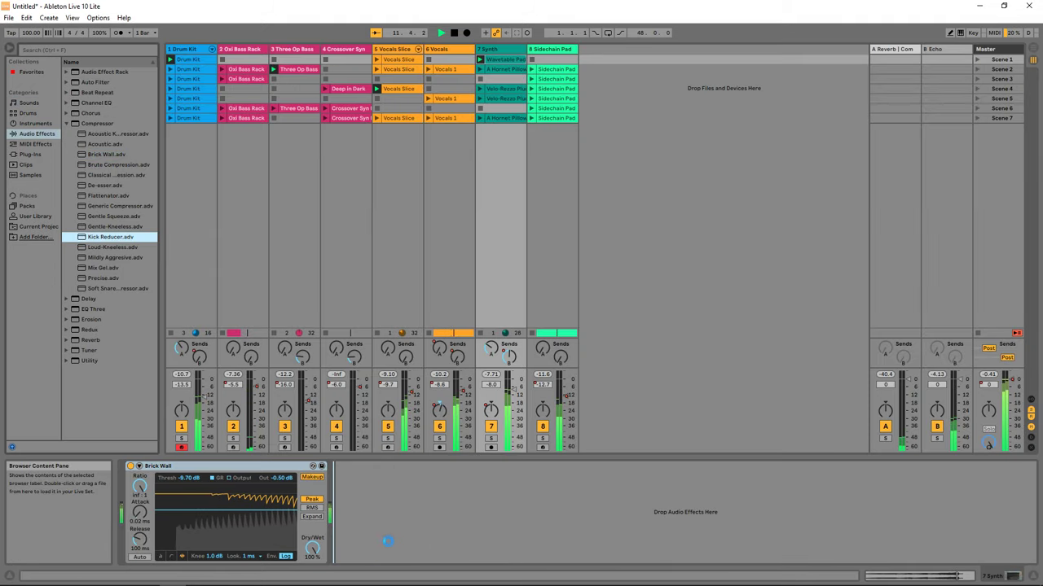
left_click(65, 123)
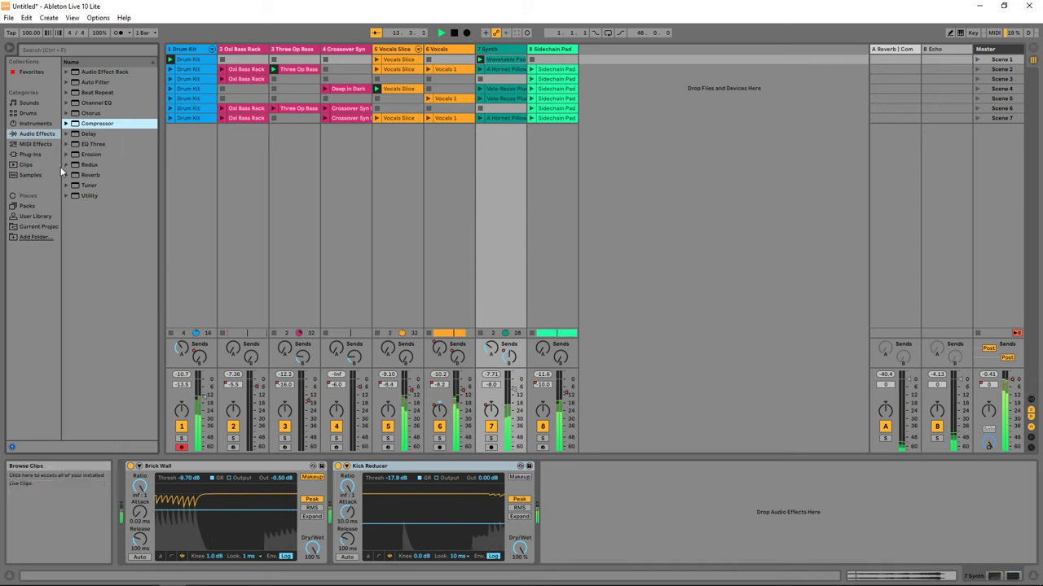